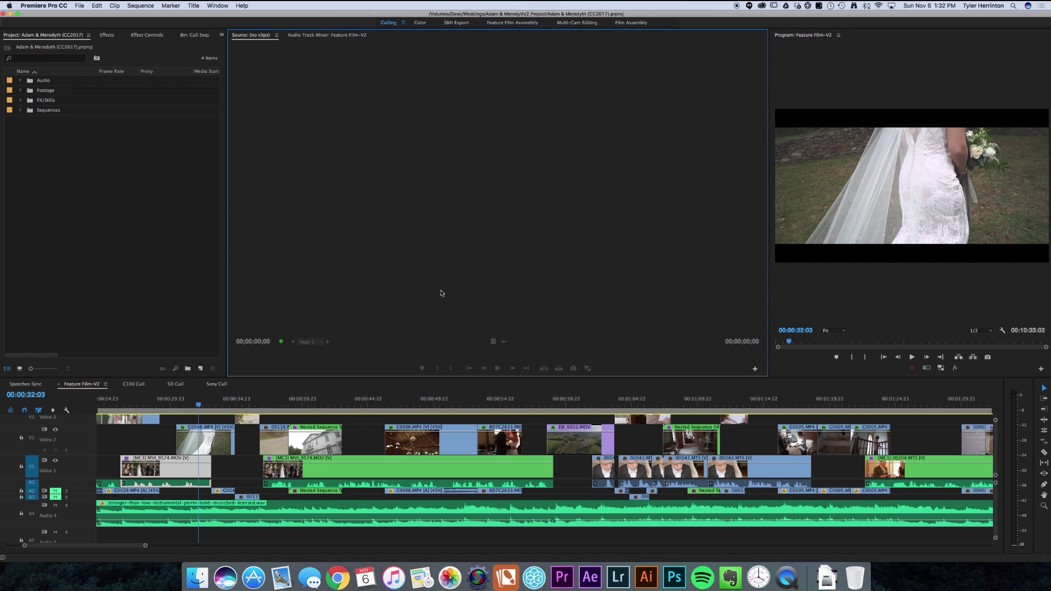
Step: In PluralEyes 4, sync all ceremony clips to the recorder audio and delete the unsynced red Camera 3 clip
{"action": "left_click", "coordinate": [534, 577]}
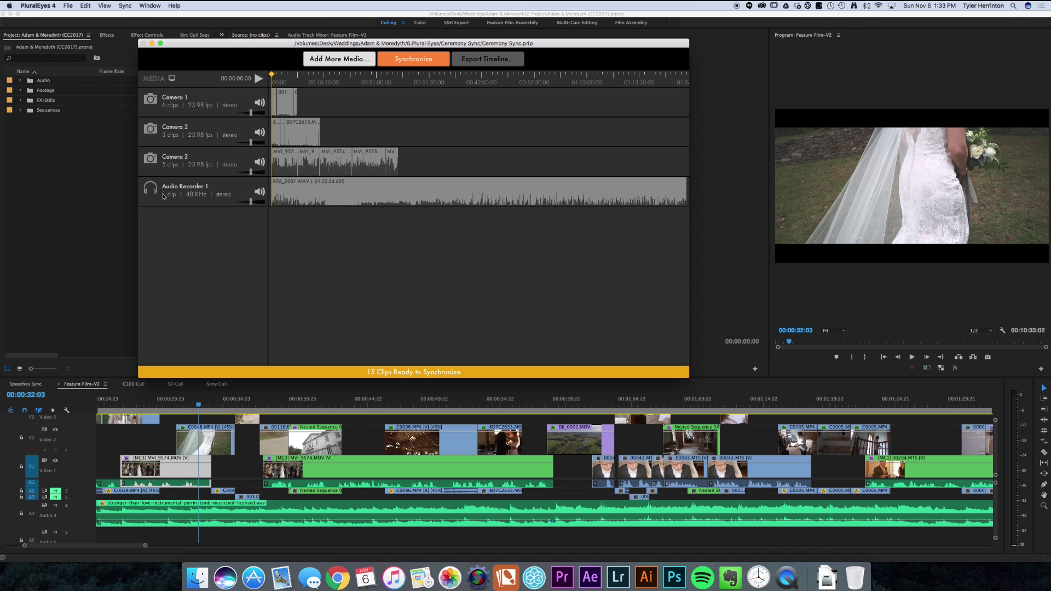
{"action": "left_click", "coordinate": [407, 58]}
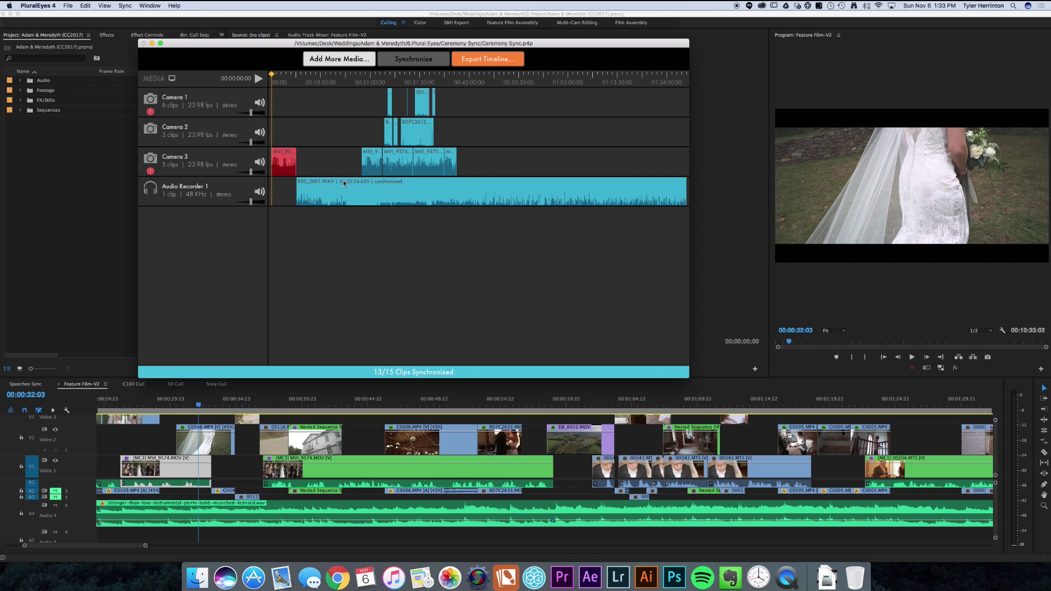
{"action": "left_click", "coordinate": [285, 158]}
{"action": "key", "text": "Delete"}
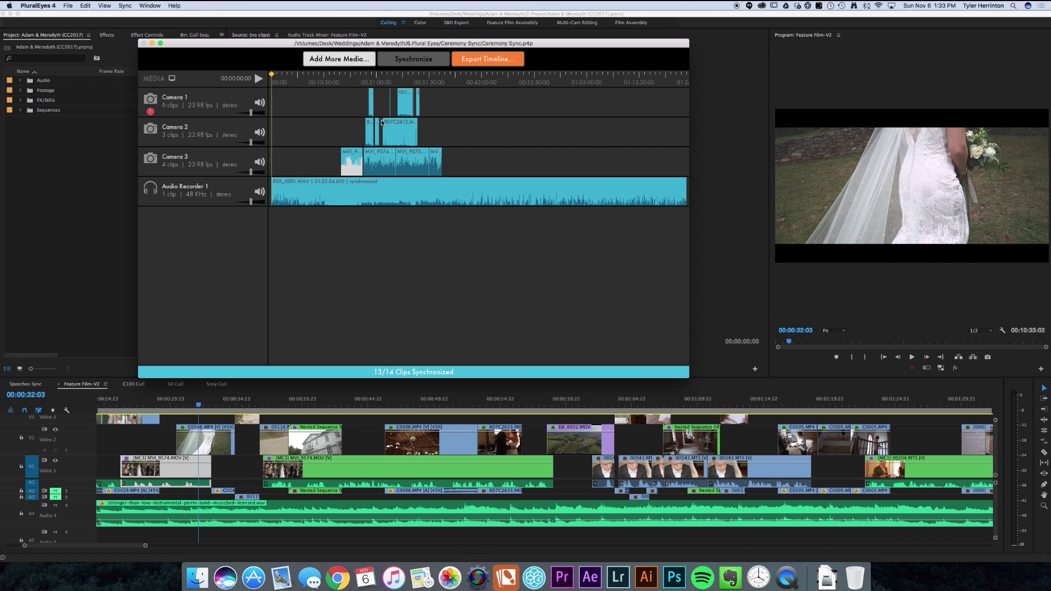
{"action": "key", "text": "super+s"}
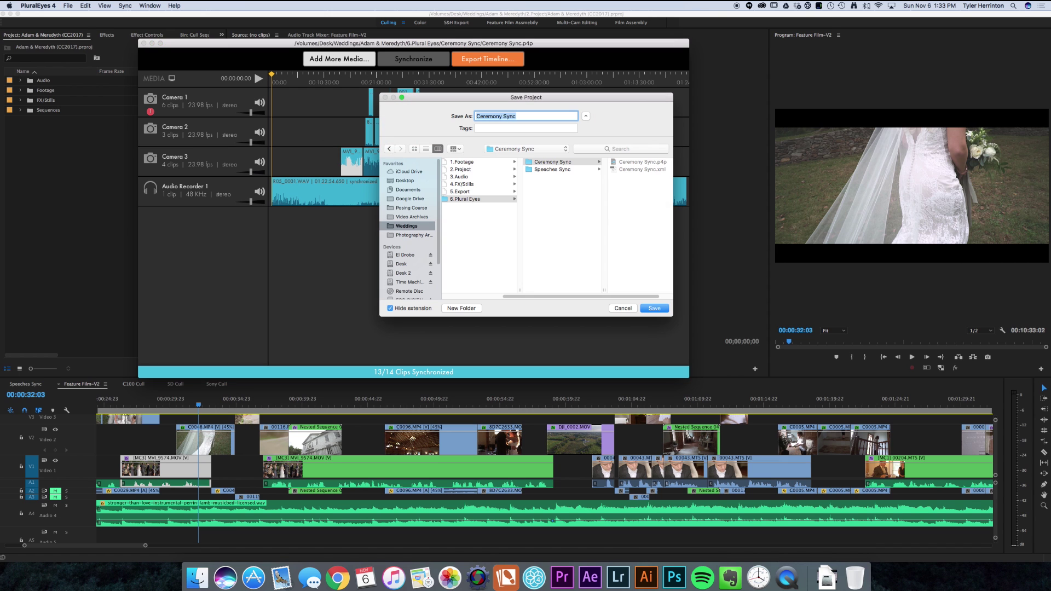
Step: Save the PluralEyes project as Ceremony Sync inside 6.Plural Eyes > Ceremony Sync
{"action": "left_click", "coordinate": [462, 199]}
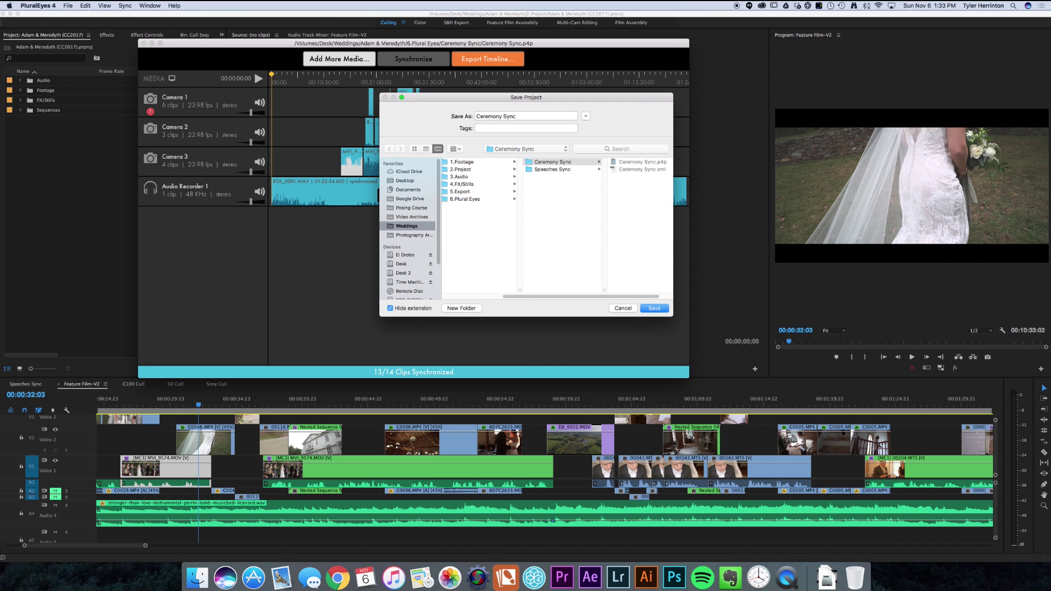
{"action": "key", "text": "Left"}
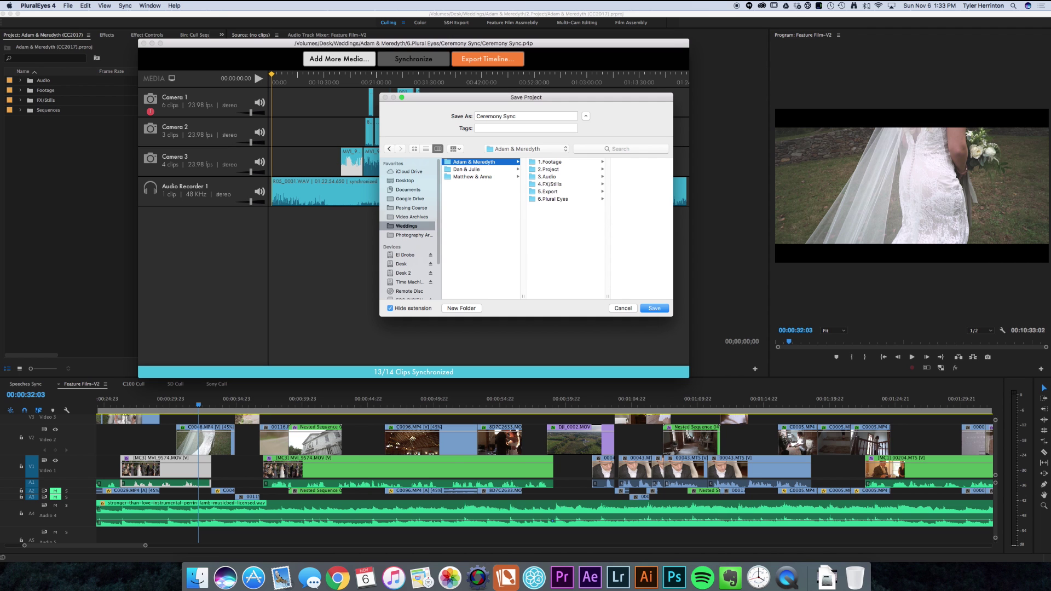
{"action": "left_click", "coordinate": [553, 199]}
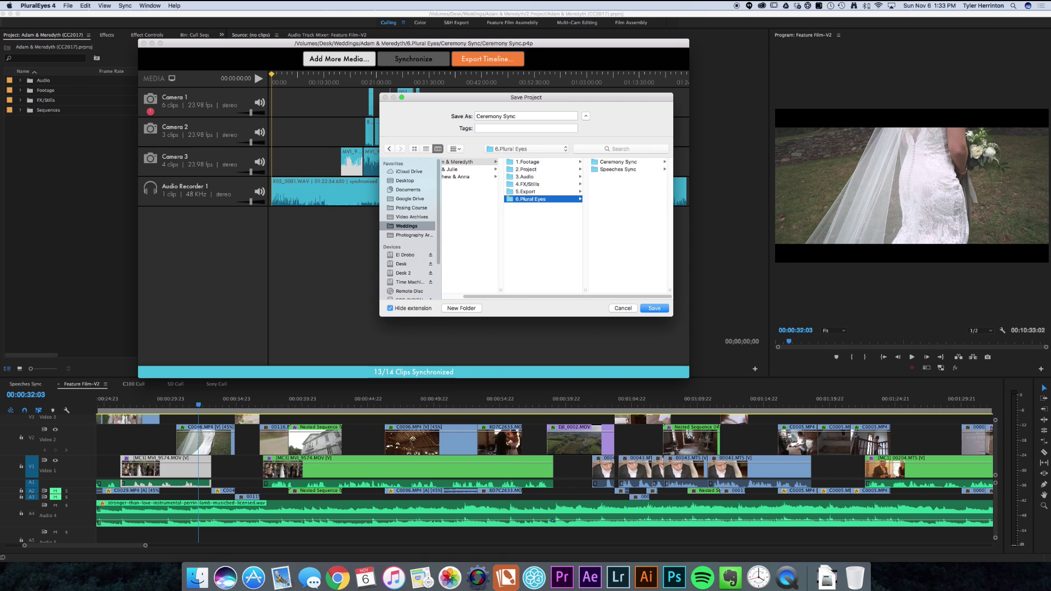
{"action": "left_click", "coordinate": [614, 162]}
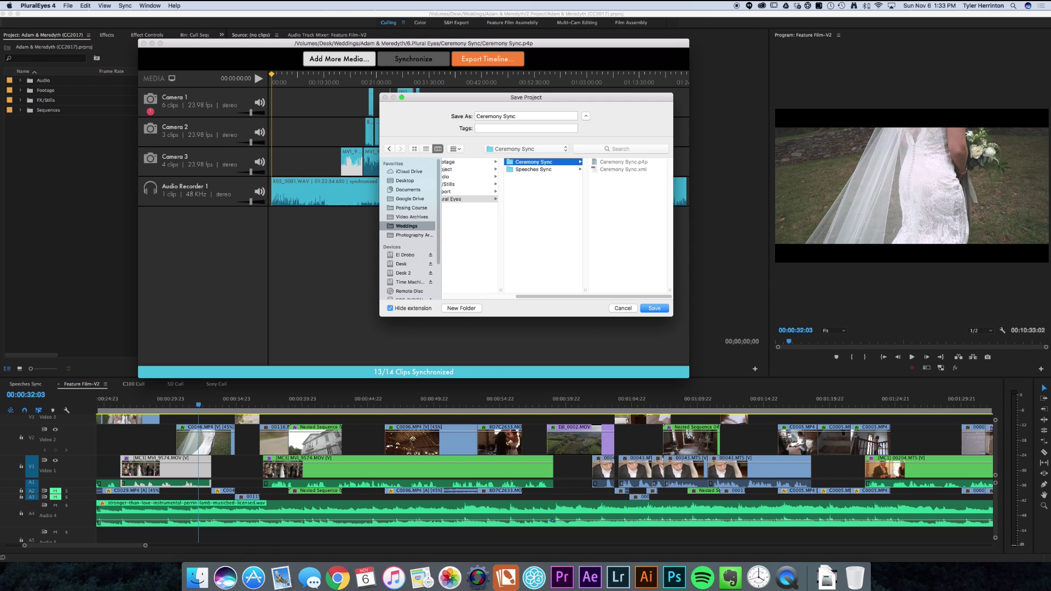
{"action": "key", "text": "Return"}
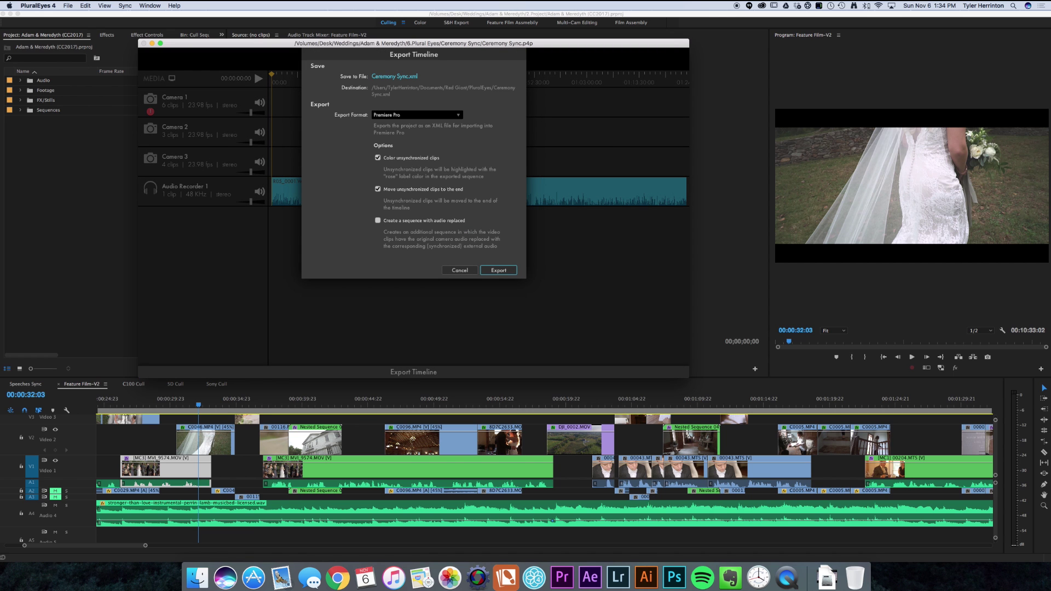
Step: Review the export destination but keep the original Ceremony Sync folder
{"action": "left_click", "coordinate": [395, 76]}
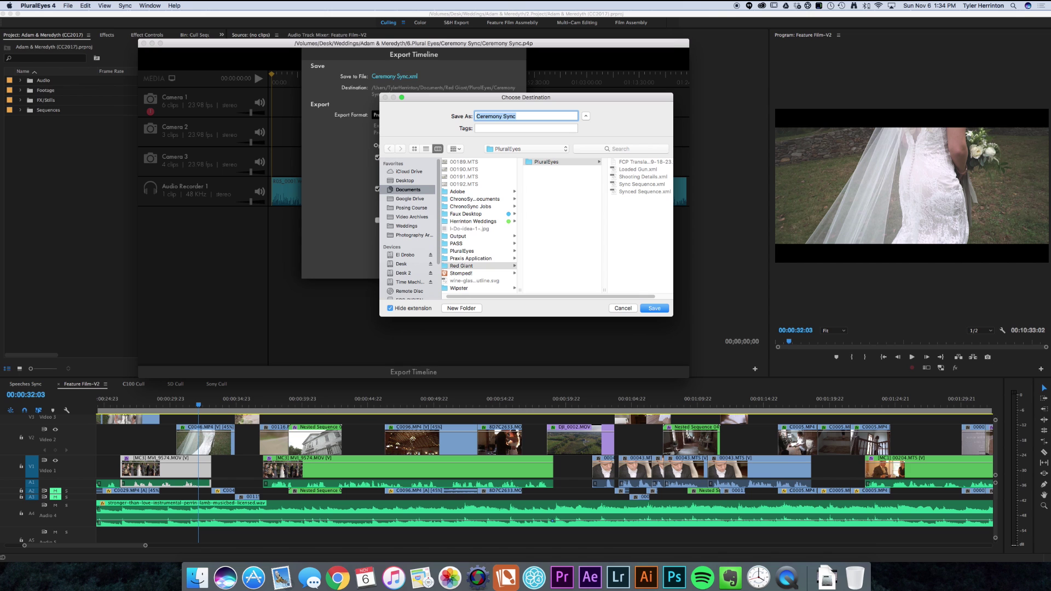
{"action": "left_click", "coordinate": [526, 149]}
{"action": "left_click", "coordinate": [509, 227]}
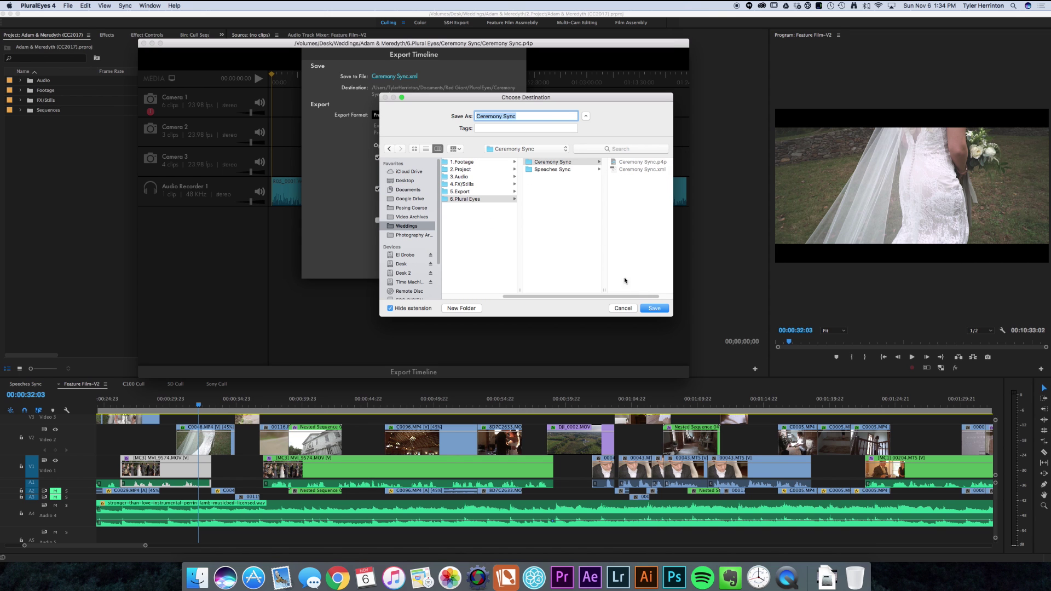
{"action": "left_click", "coordinate": [622, 307]}
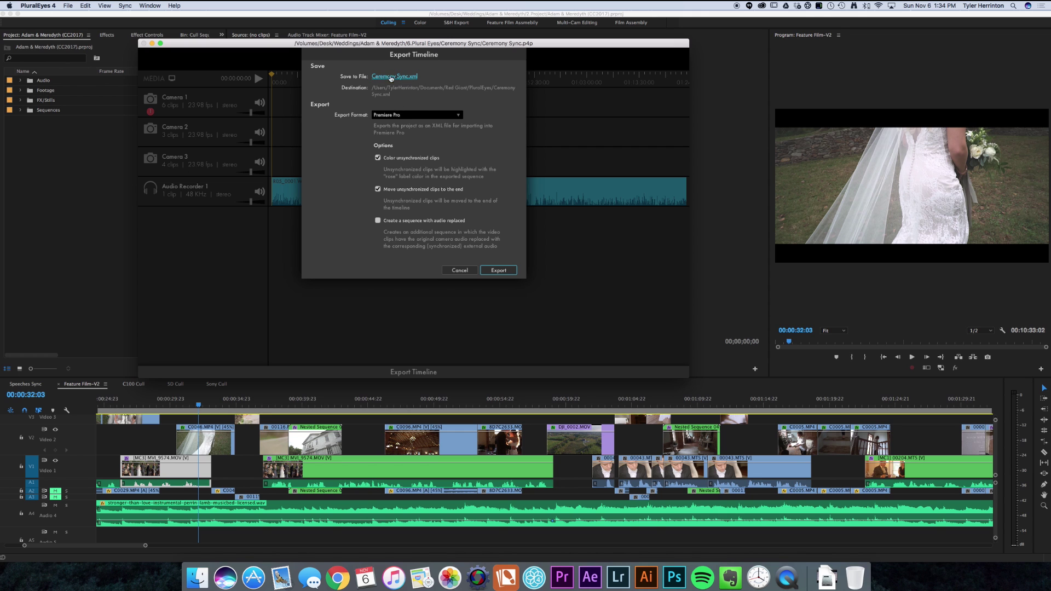
Step: Export the timeline as Ceremony Sync.xml in Premiere Pro format
{"action": "left_click", "coordinate": [398, 116]}
{"action": "left_click", "coordinate": [400, 116]}
{"action": "left_click", "coordinate": [497, 270]}
{"action": "key", "text": "super+Tab"}
Step: Preview Ceremony Sync.xml in the Ceremony Sync Finder folder, then return to Premiere Pro
{"action": "left_click", "coordinate": [471, 298]}
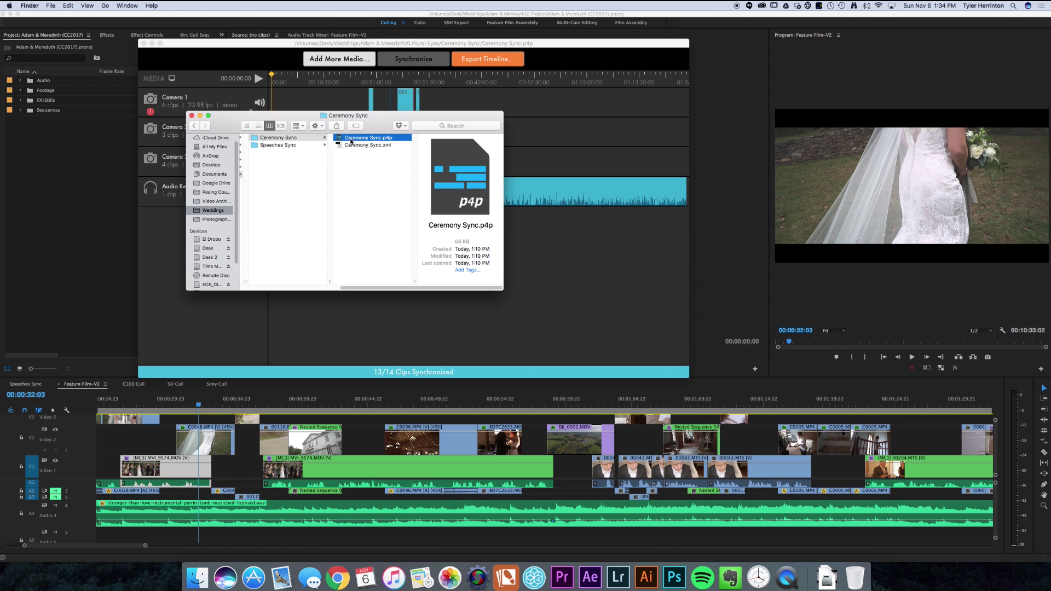
{"action": "left_click", "coordinate": [359, 146]}
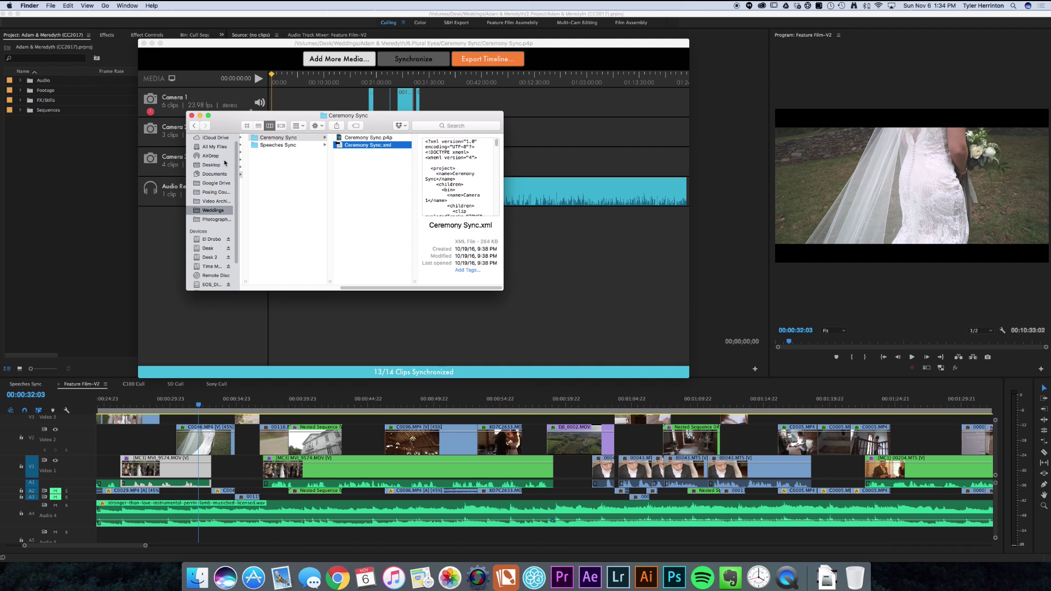
{"action": "left_click", "coordinate": [125, 179]}
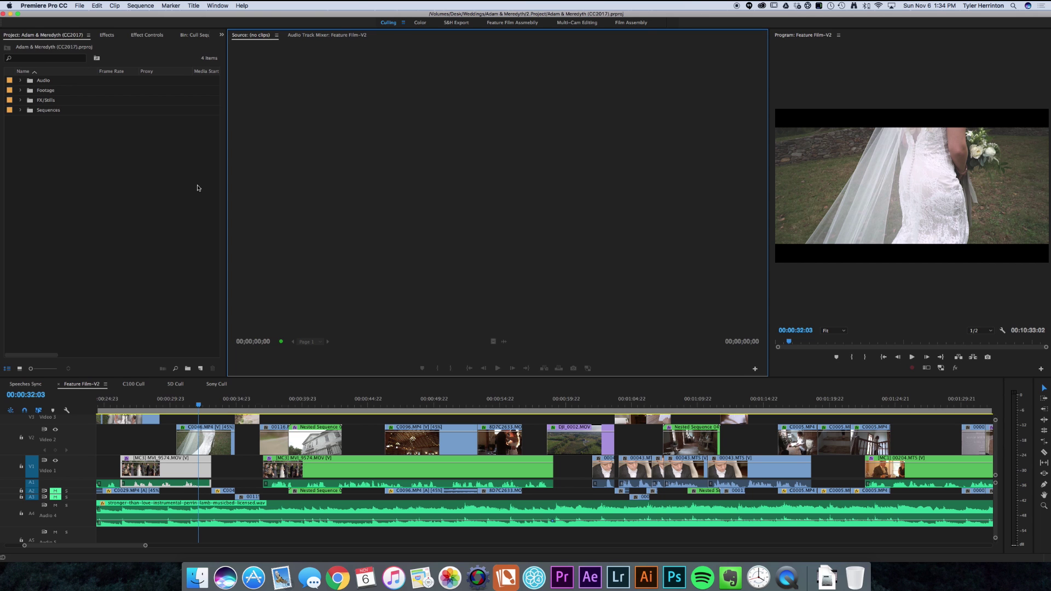
Step: Create a new project bin named Ceremony Sync and select it
{"action": "left_click", "coordinate": [187, 368]}
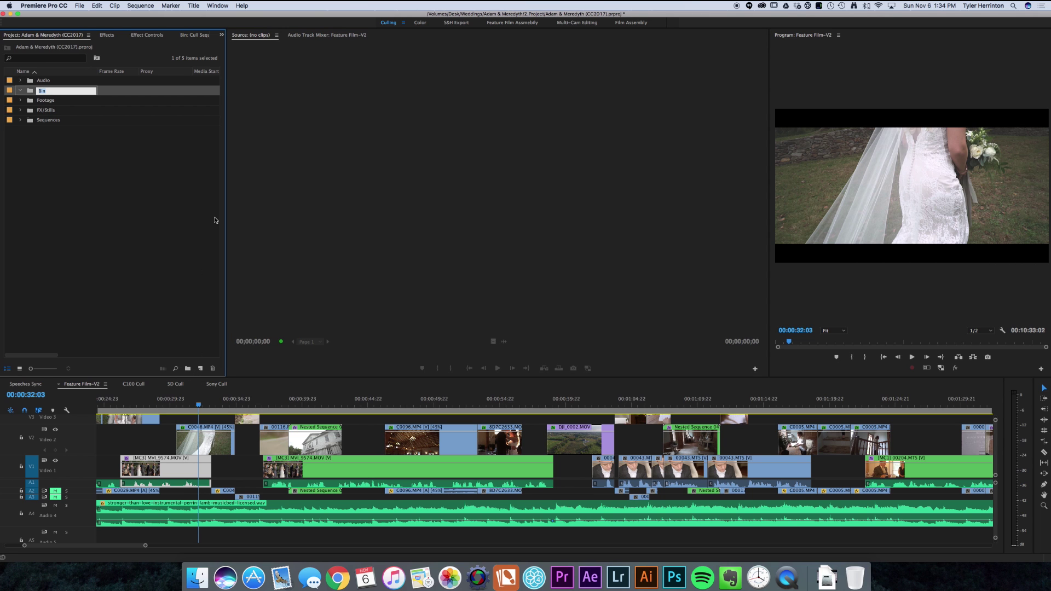
{"action": "type", "text": "Ceremony Sync"}
{"action": "key", "text": "Tab"}
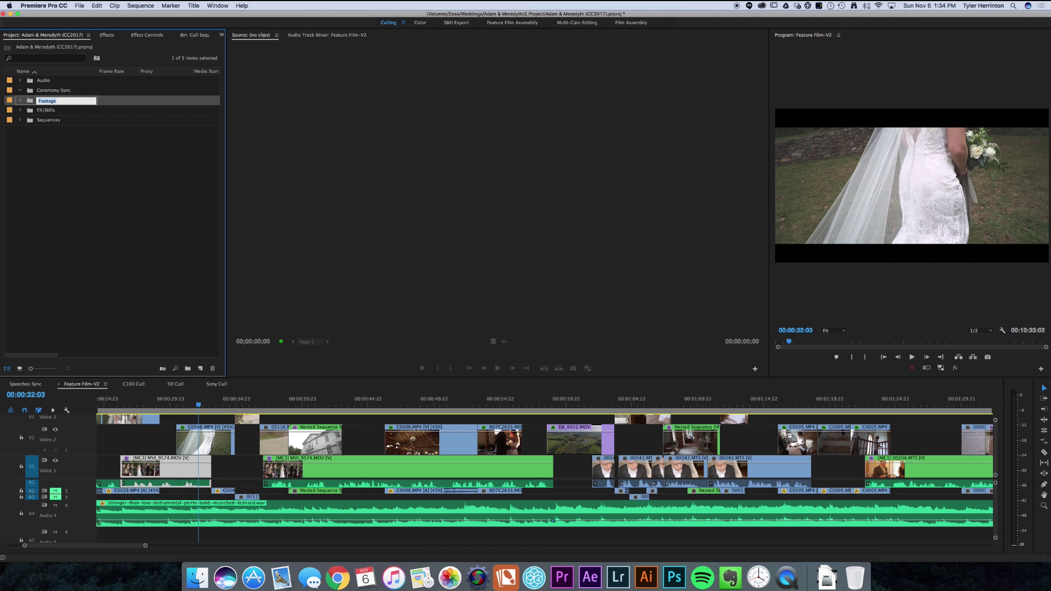
{"action": "left_click", "coordinate": [64, 90]}
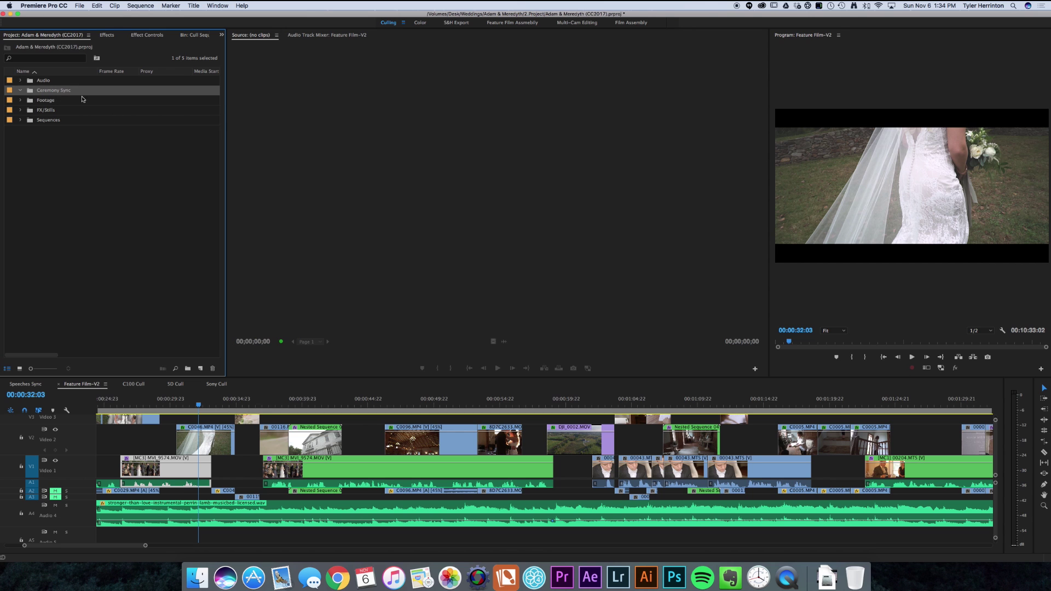
Step: Import Ceremony Sync.xml into the Ceremony Sync bin, adding its Synced Sequence
{"action": "left_click", "coordinate": [80, 6]}
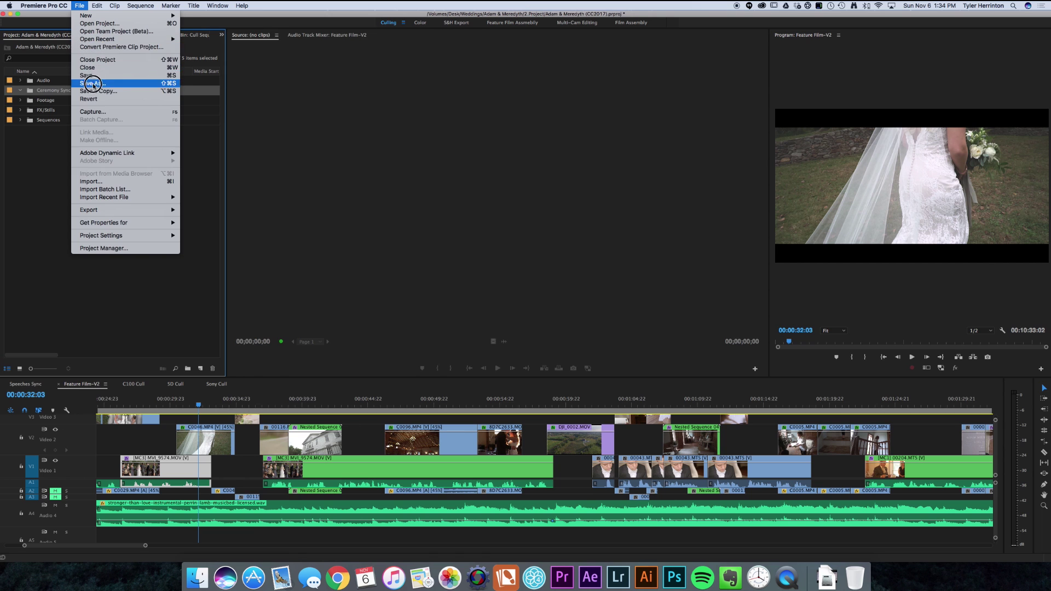
{"action": "left_click", "coordinate": [94, 181]}
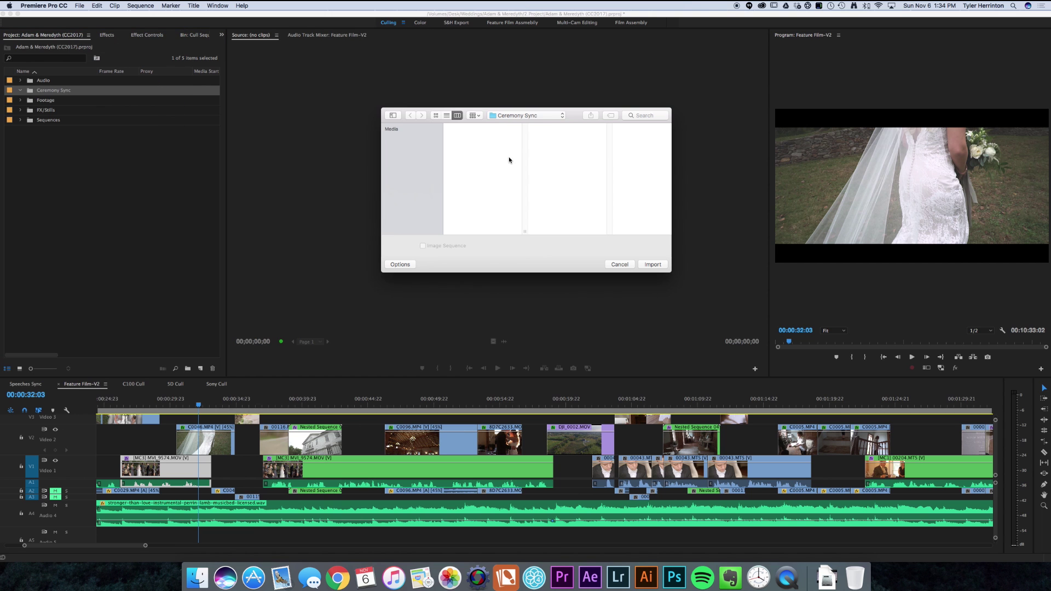
{"action": "left_click", "coordinate": [512, 117]}
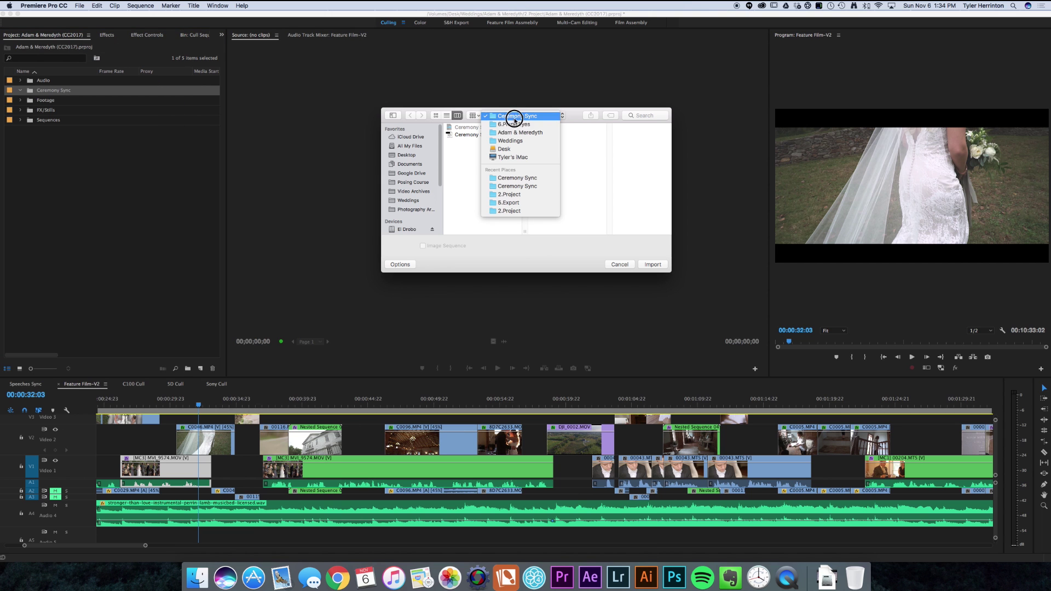
{"action": "left_click", "coordinate": [512, 115]}
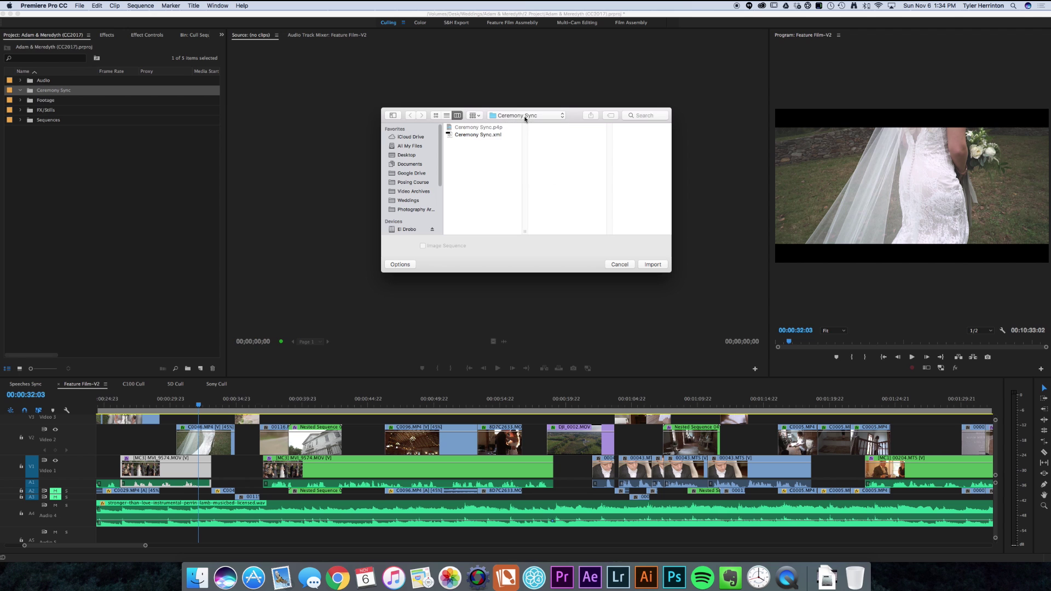
{"action": "left_click", "coordinate": [480, 136]}
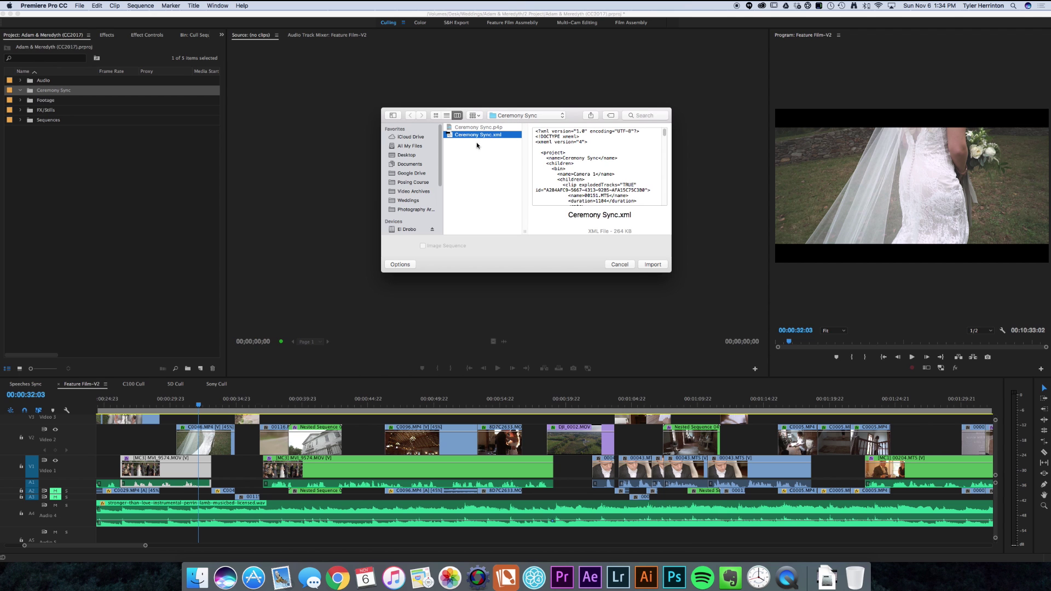
{"action": "left_click", "coordinate": [655, 266]}
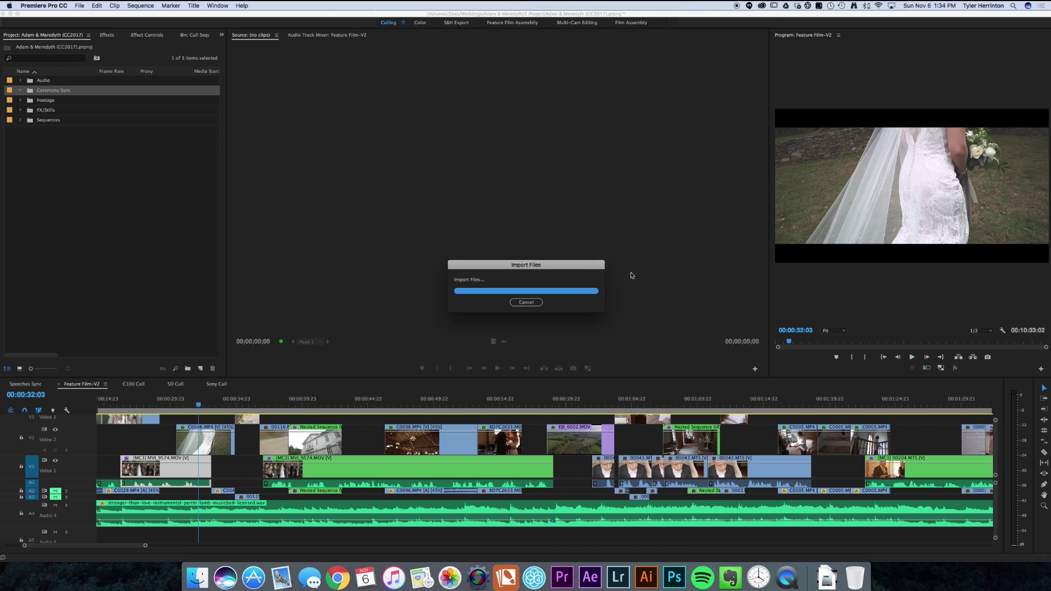
{"action": "left_click", "coordinate": [74, 166]}
{"action": "left_click", "coordinate": [57, 102]}
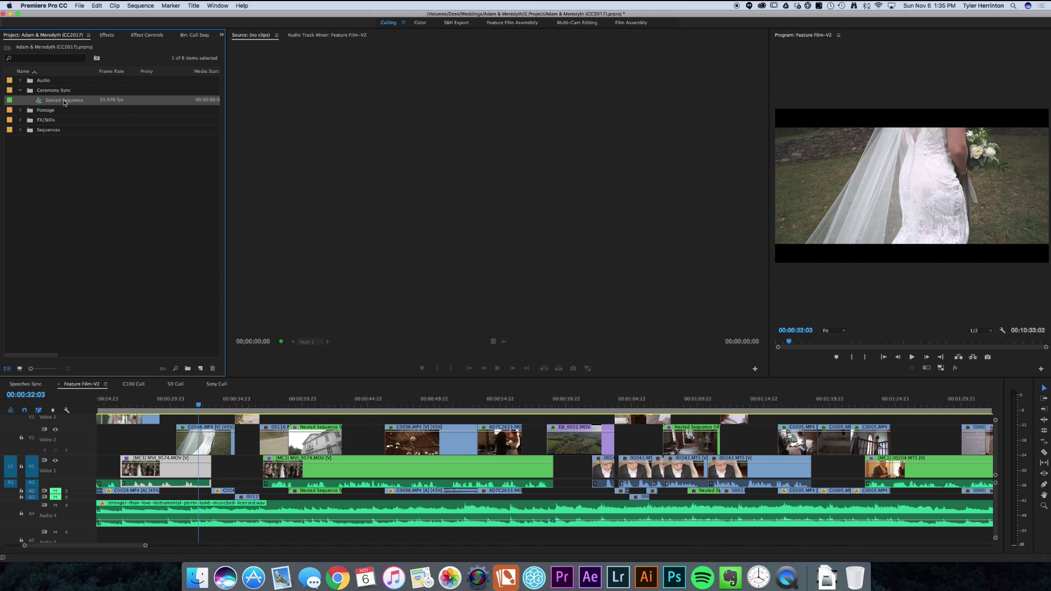
Step: Rename Synced Sequence to 'Ceremony Sync' and open it in the Timeline
{"action": "left_click", "coordinate": [53, 102]}
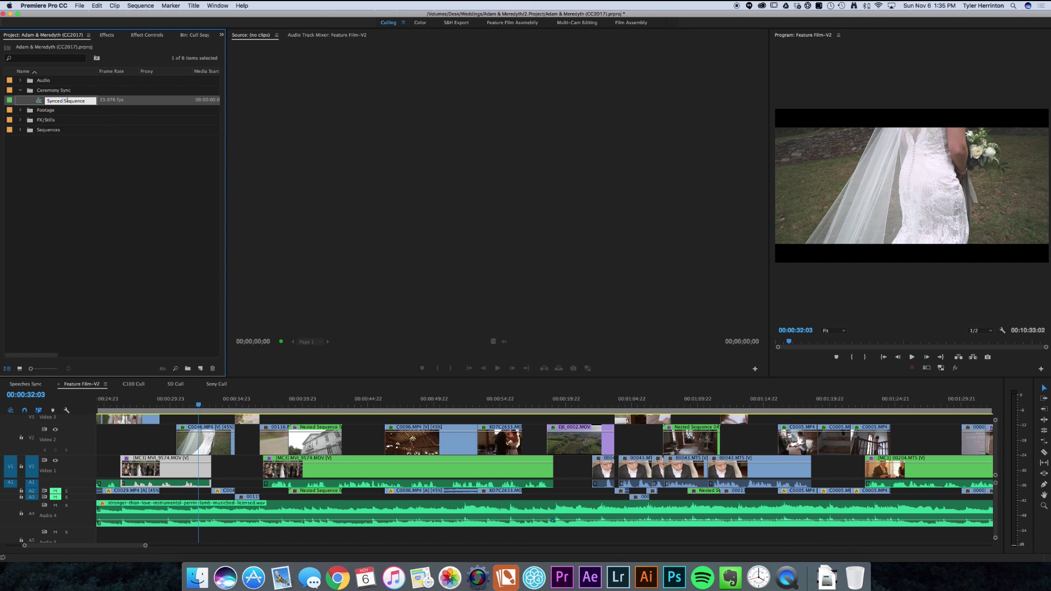
{"action": "type", "text": "Ceremony Sync"}
{"action": "key", "text": "Tab"}
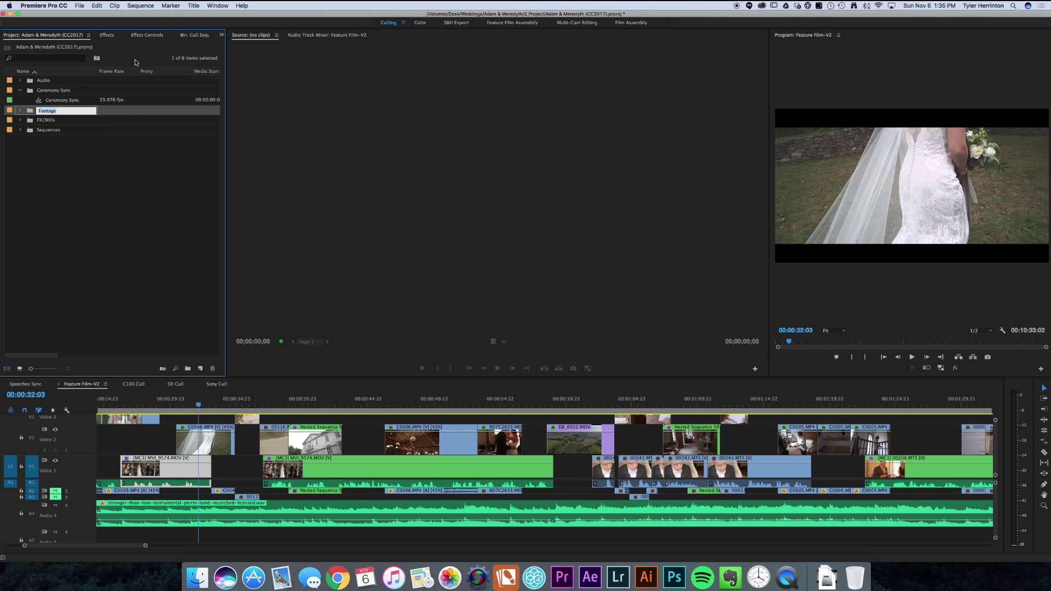
{"action": "double_click", "coordinate": [44, 101]}
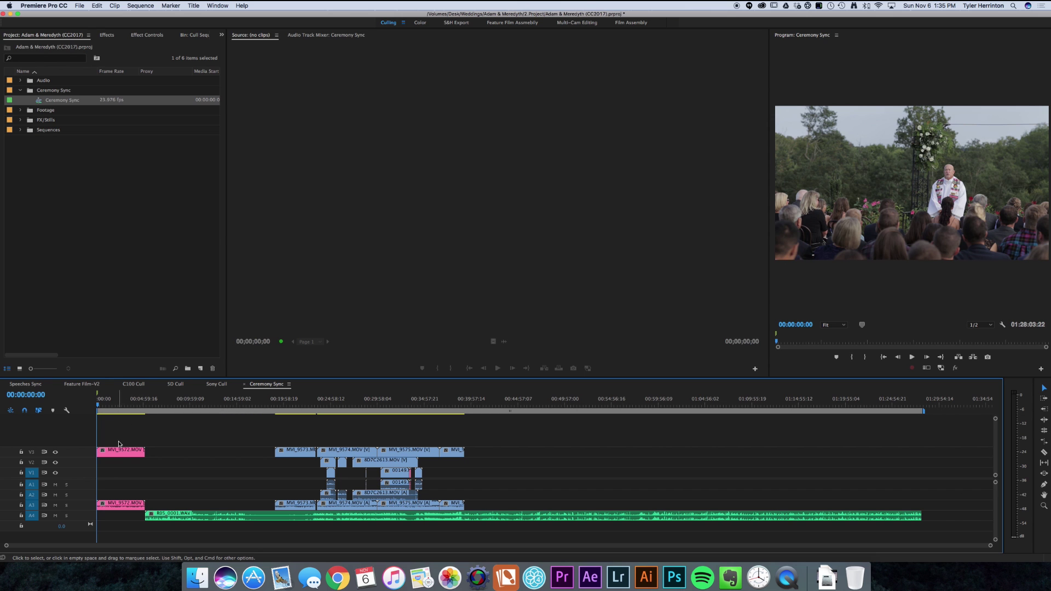
Step: Delete the unsynced MVI_9572 clips at the start and close the gap they leave
{"action": "left_click", "coordinate": [122, 406]}
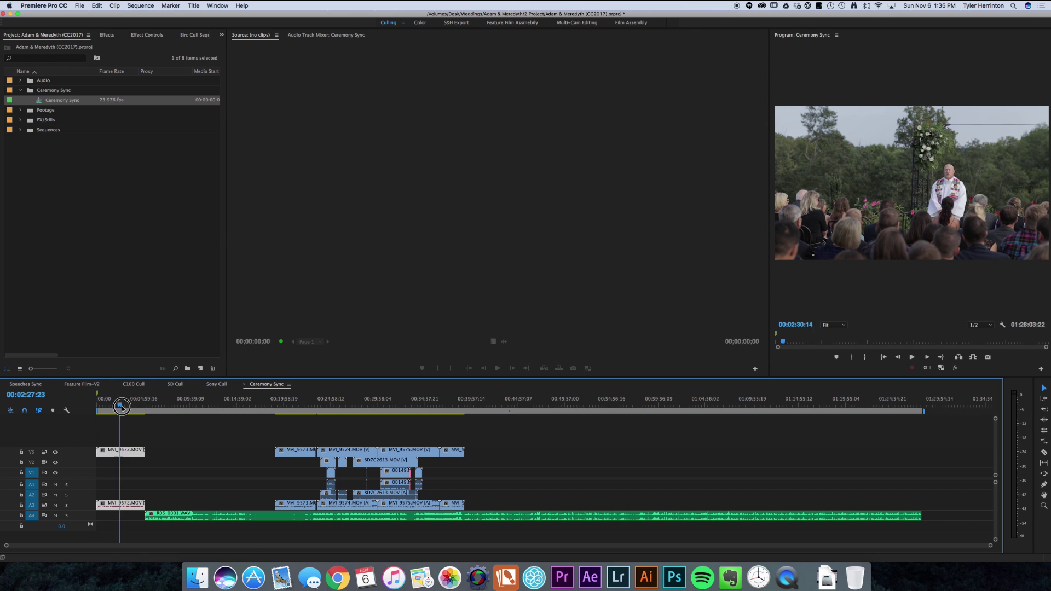
{"action": "left_click_drag", "start_coordinate": [145, 429], "coordinate": [96, 504]}
{"action": "key", "text": "Delete"}
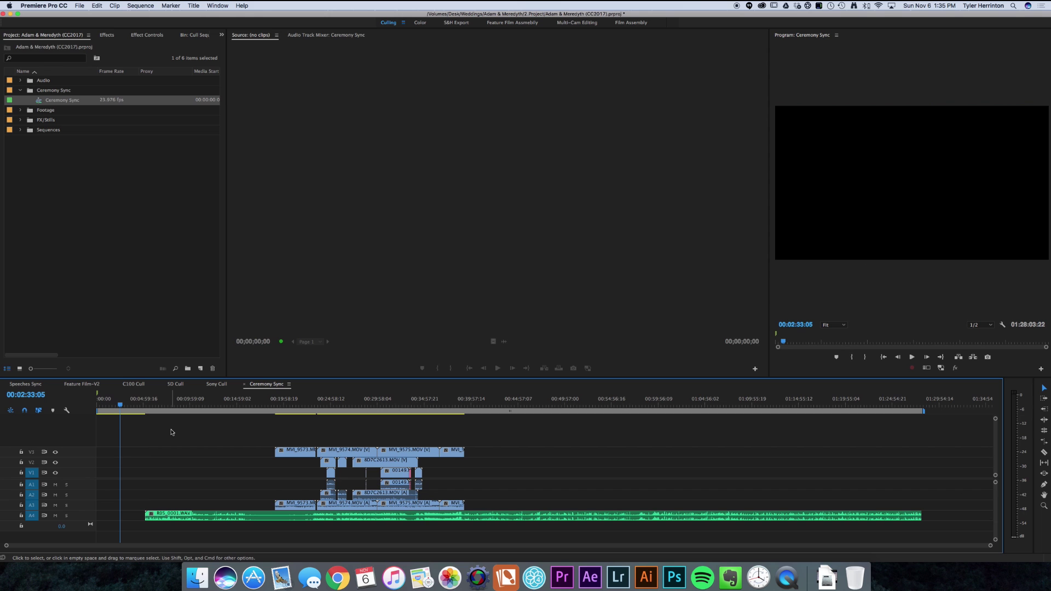
{"action": "left_click", "coordinate": [139, 518]}
{"action": "key", "text": "Delete"}
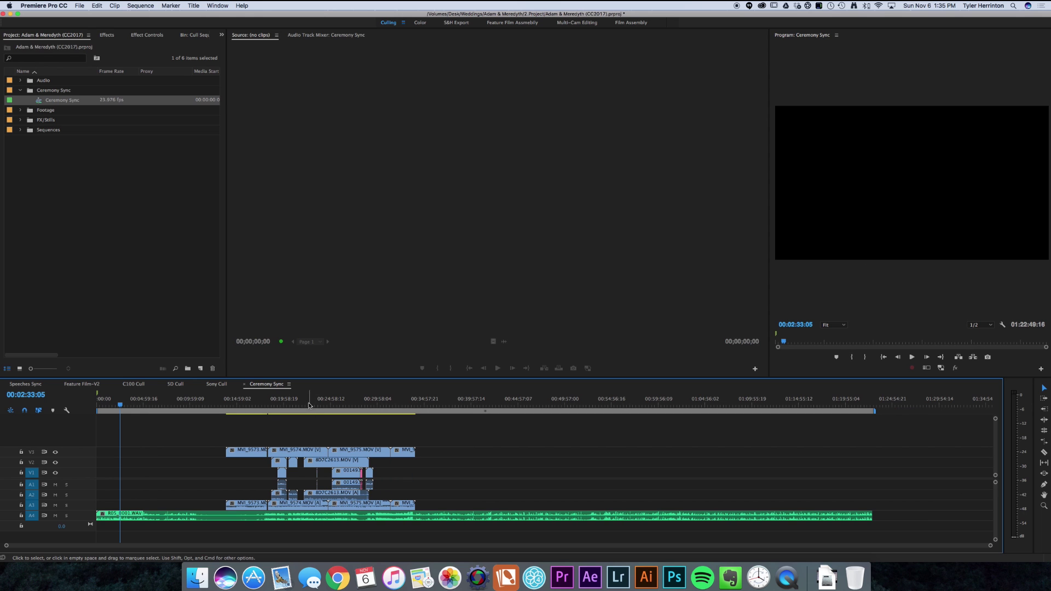
Step: At 00:26:32:13, select MVI_9575.MOV and toggle the top video tracks to compare angles
{"action": "key", "text": "z"}
{"action": "left_click_drag", "start_coordinate": [292, 471], "coordinate": [468, 527]}
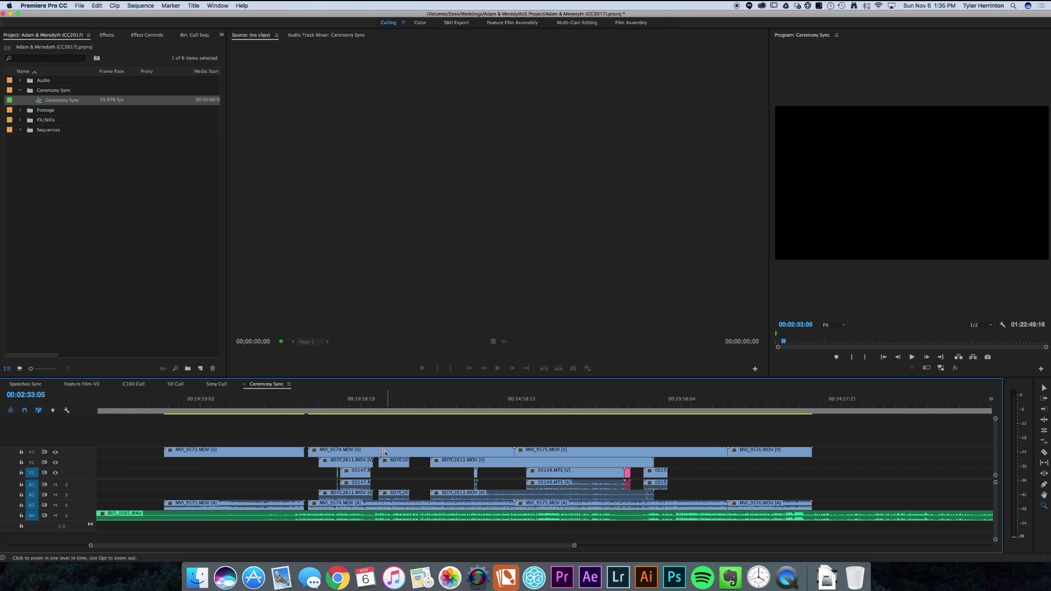
{"action": "key", "text": "v"}
{"action": "left_click", "coordinate": [575, 405]}
{"action": "left_click_drag", "start_coordinate": [575, 405], "coordinate": [571, 408]}
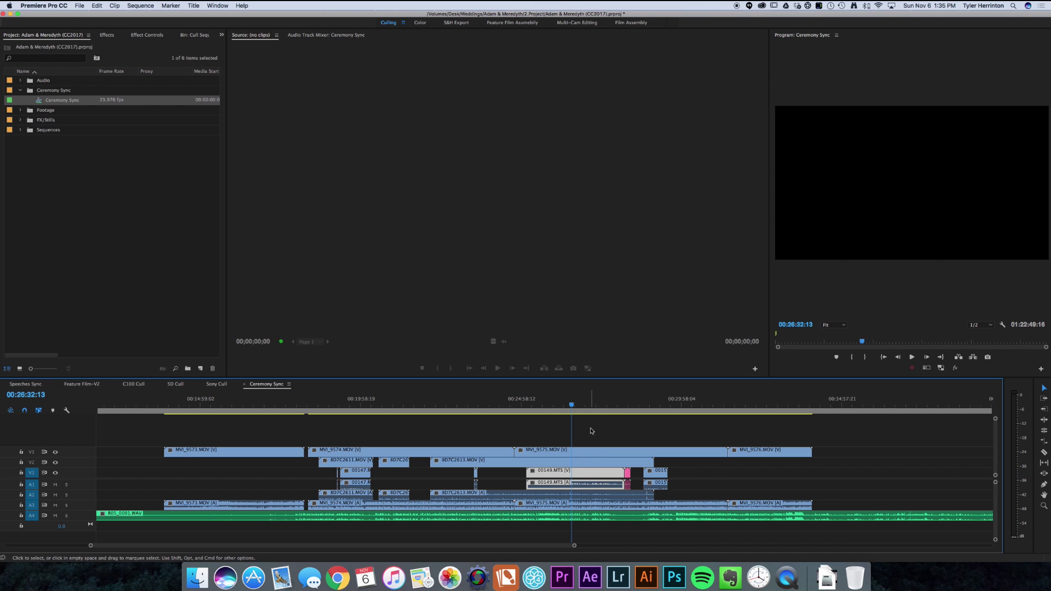
{"action": "left_click", "coordinate": [579, 451]}
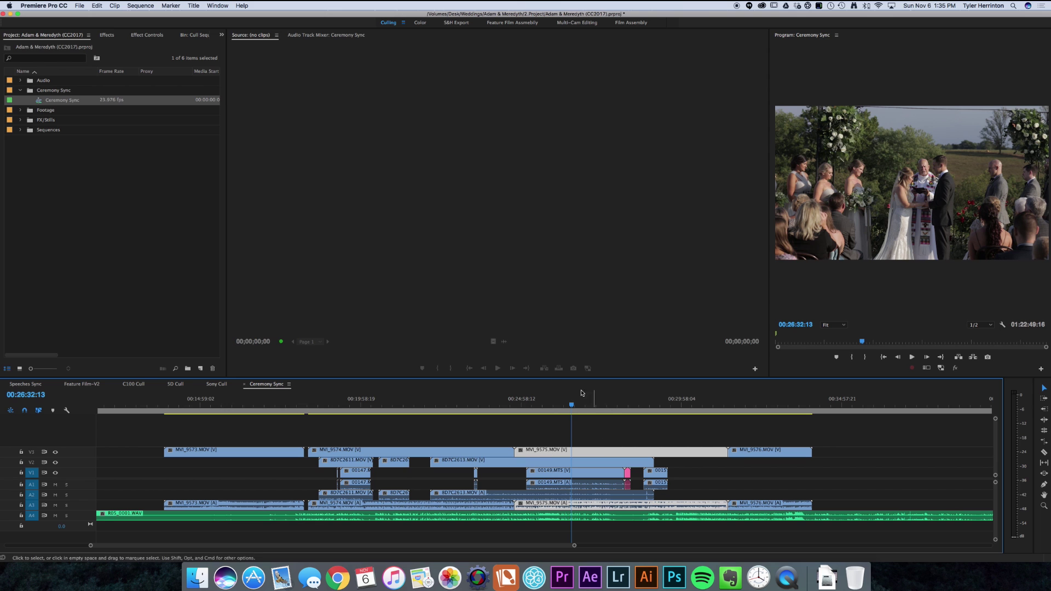
{"action": "left_click", "coordinate": [55, 453]}
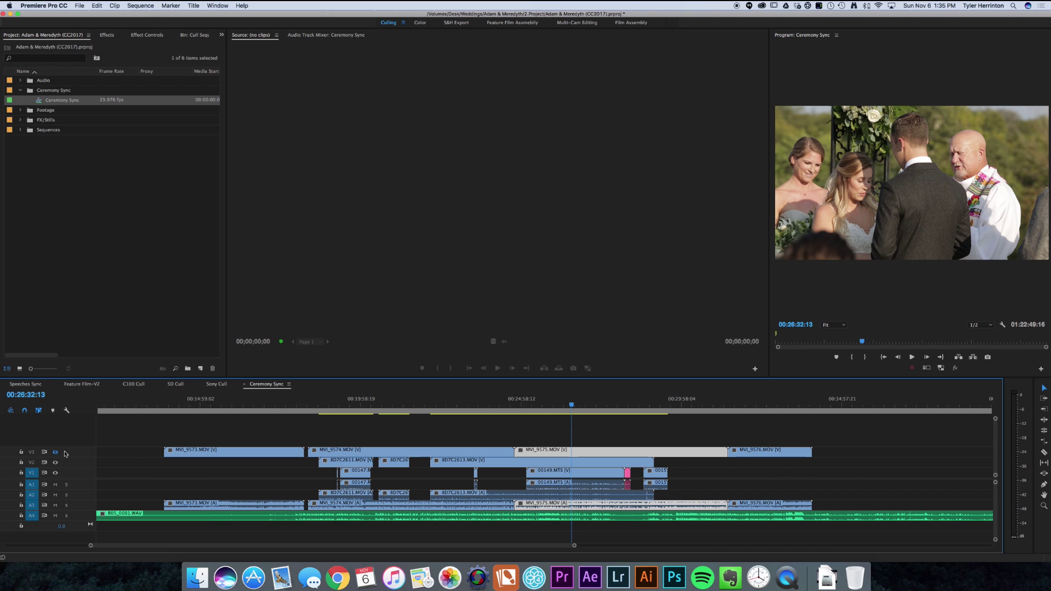
{"action": "left_click", "coordinate": [55, 463]}
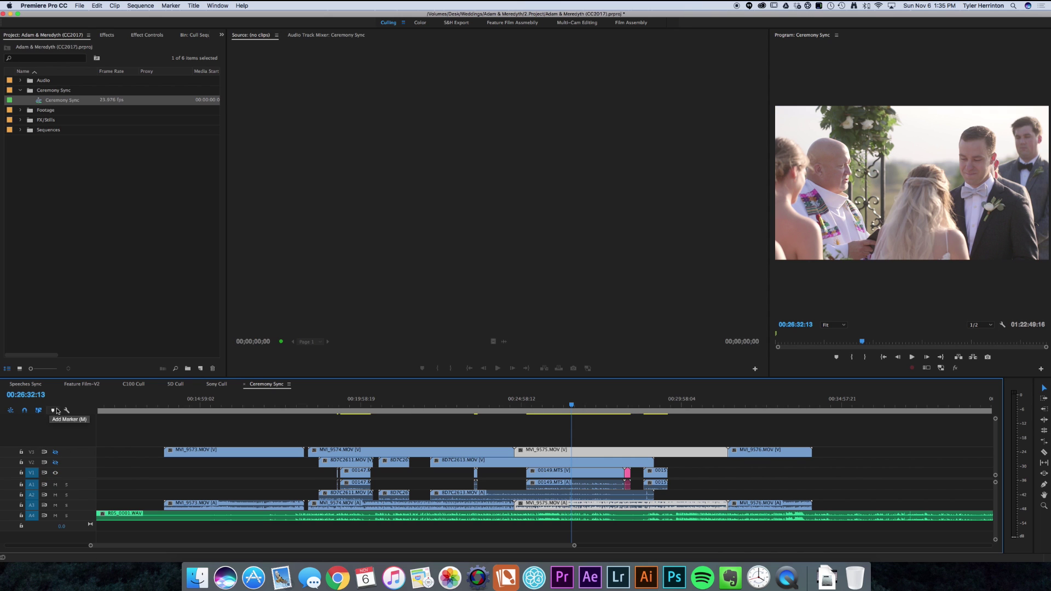
{"action": "left_click", "coordinate": [55, 463]}
{"action": "left_click", "coordinate": [55, 451]}
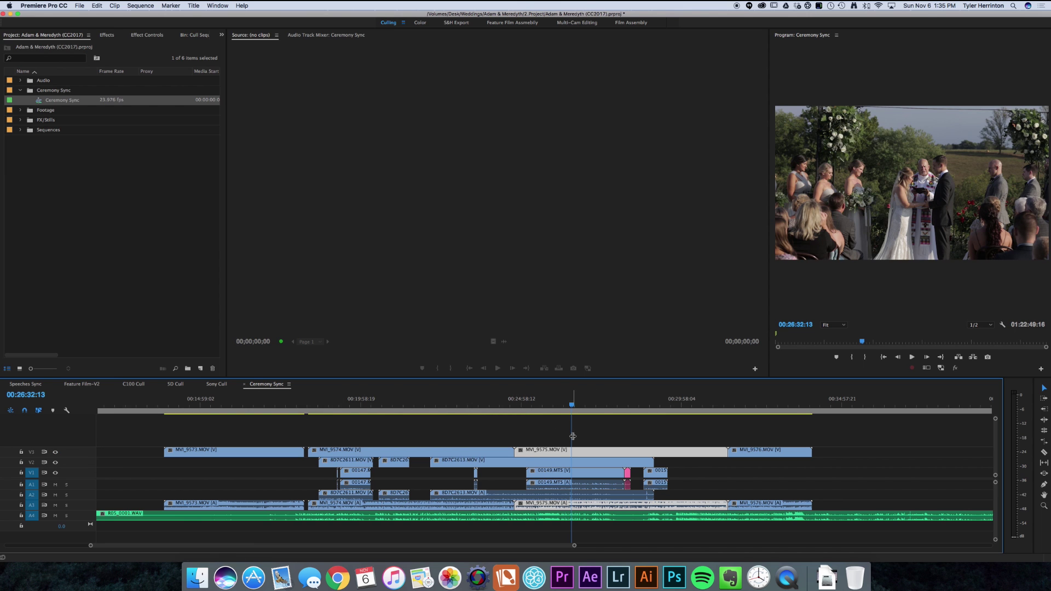
Step: Remove the MVI_9575.MOV section and ripple delete the resulting gap
{"action": "key", "text": "Delete"}
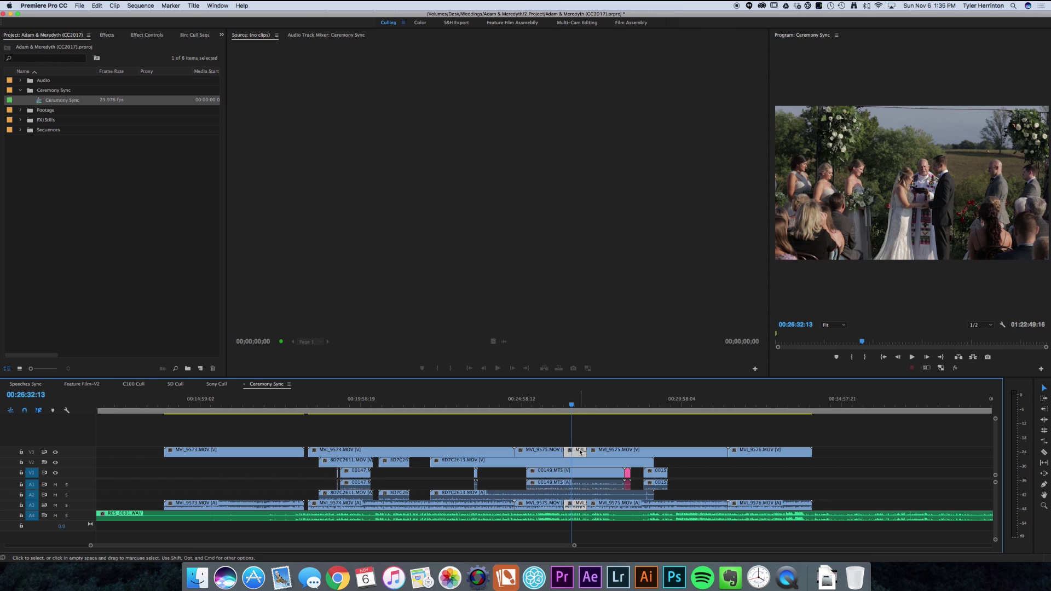
{"action": "left_click", "coordinate": [576, 450]}
{"action": "key", "text": "Delete"}
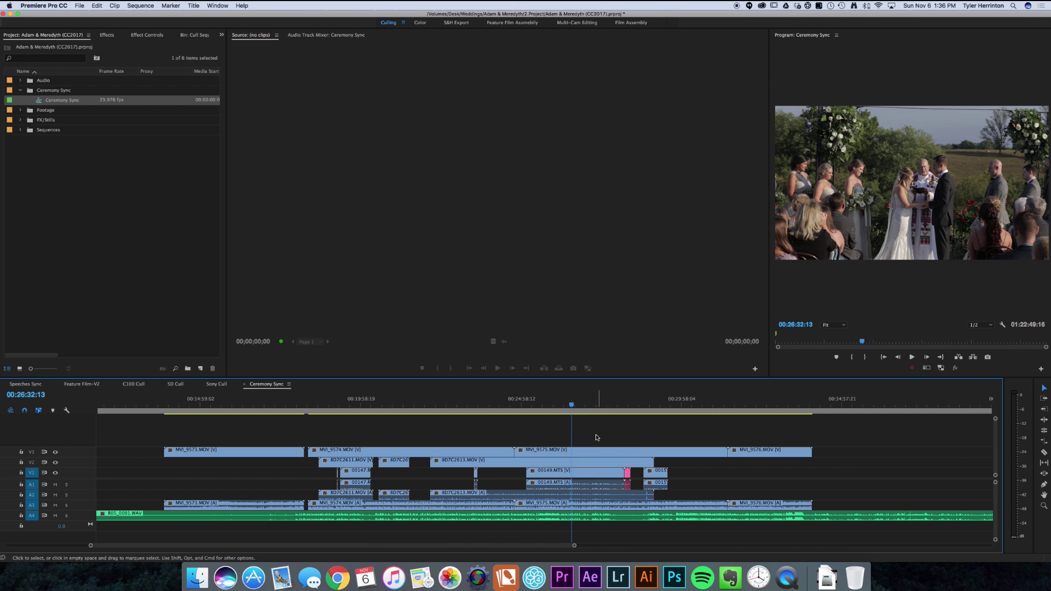
Step: Cut R05_0001.WAV where the video starts, delete the leading audio and remove the start gap
{"action": "key", "text": "c"}
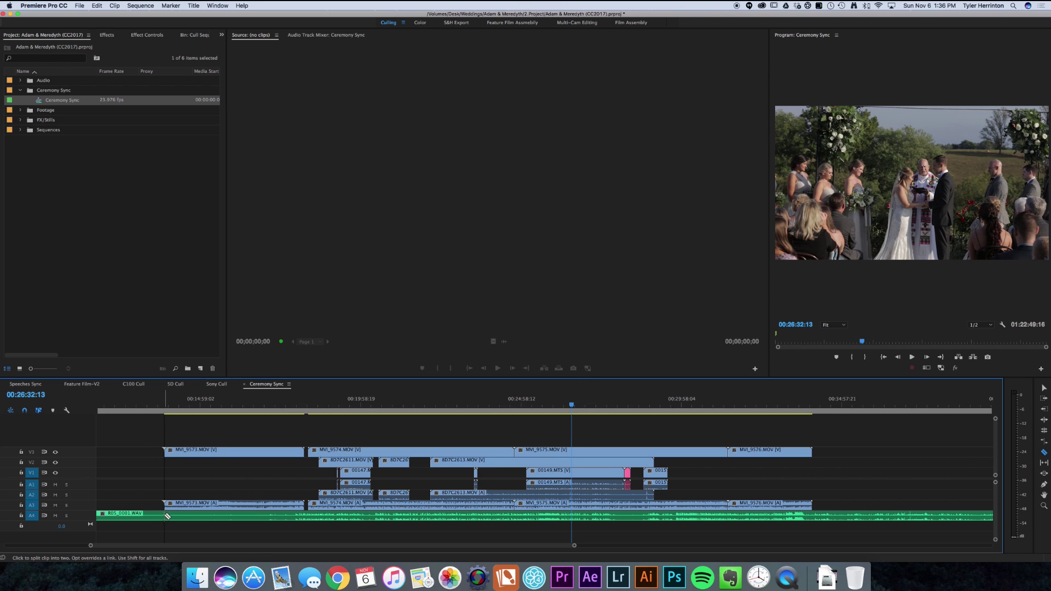
{"action": "left_click", "coordinate": [166, 516]}
{"action": "key", "text": "v"}
{"action": "left_click", "coordinate": [131, 515]}
{"action": "key", "text": "Delete"}
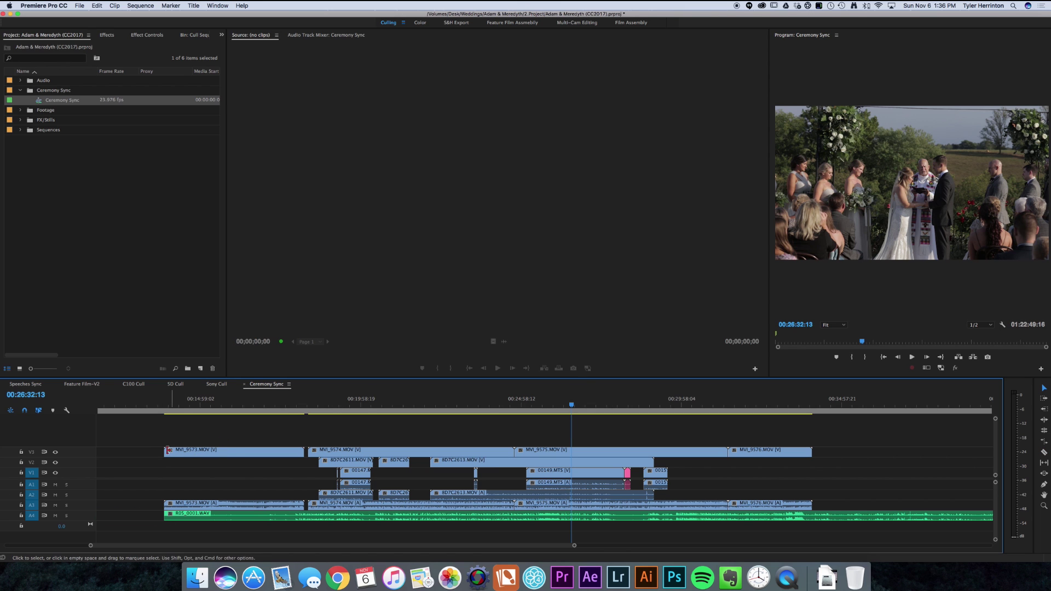
{"action": "left_click", "coordinate": [132, 449]}
{"action": "key", "text": "Delete"}
Step: Cut R05_0001.WAV where the video ends and delete the excess audio
{"action": "key", "text": "c"}
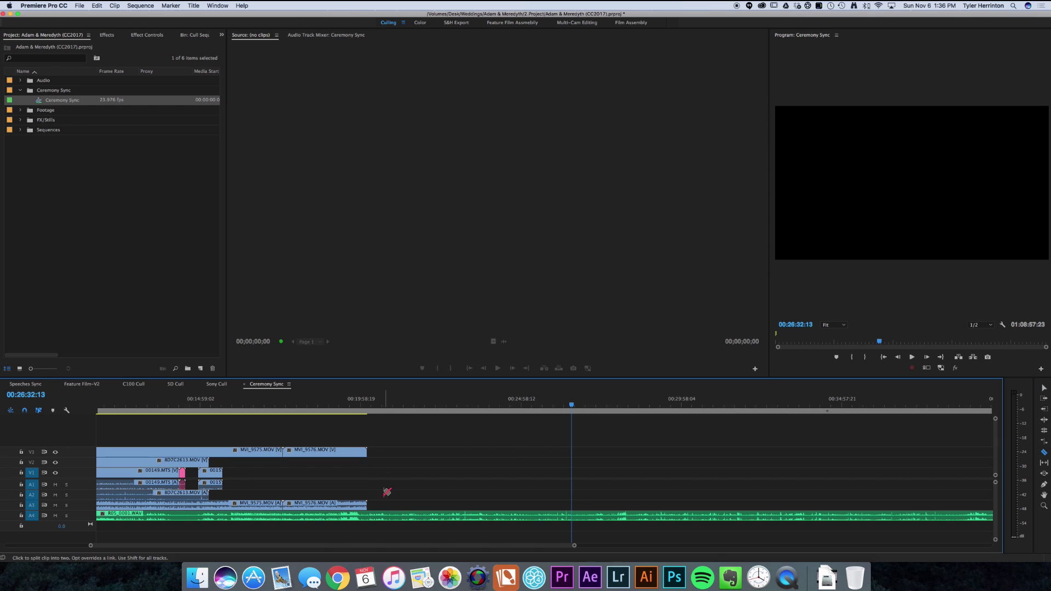
{"action": "left_click", "coordinate": [368, 515]}
{"action": "key", "text": "v"}
{"action": "left_click", "coordinate": [388, 519]}
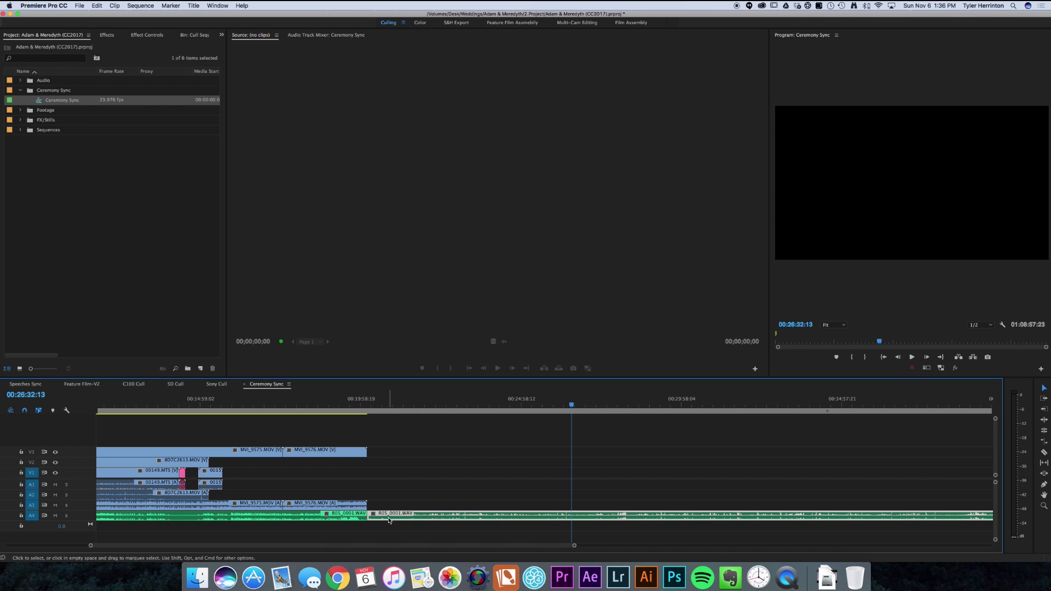
{"action": "key", "text": "Delete"}
{"action": "key", "text": "backslash"}
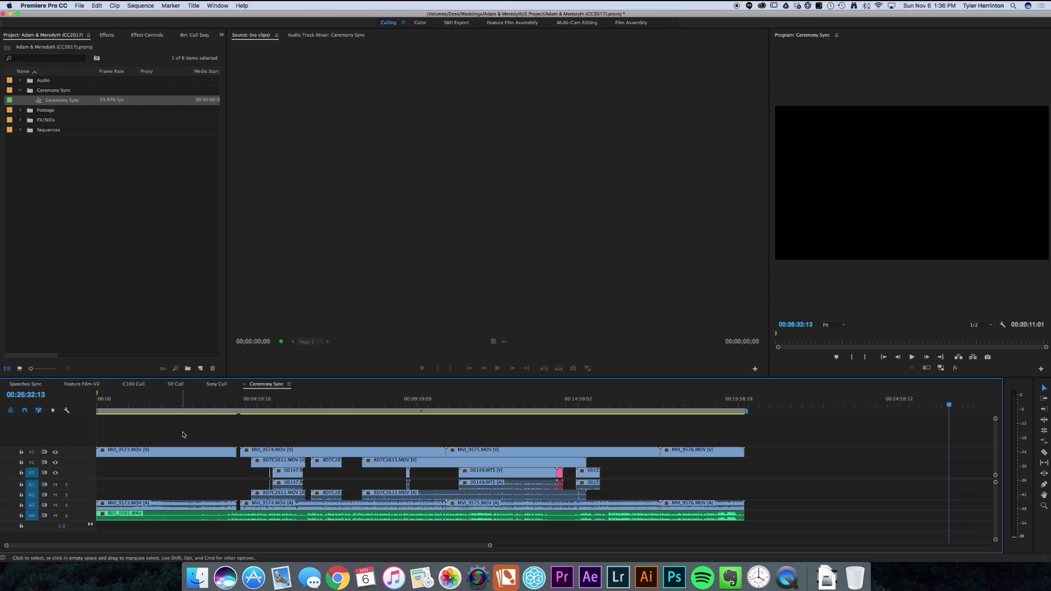
Step: Nest the selected ceremony clips into a sequence named Ceremony Nest
{"action": "left_click", "coordinate": [202, 430]}
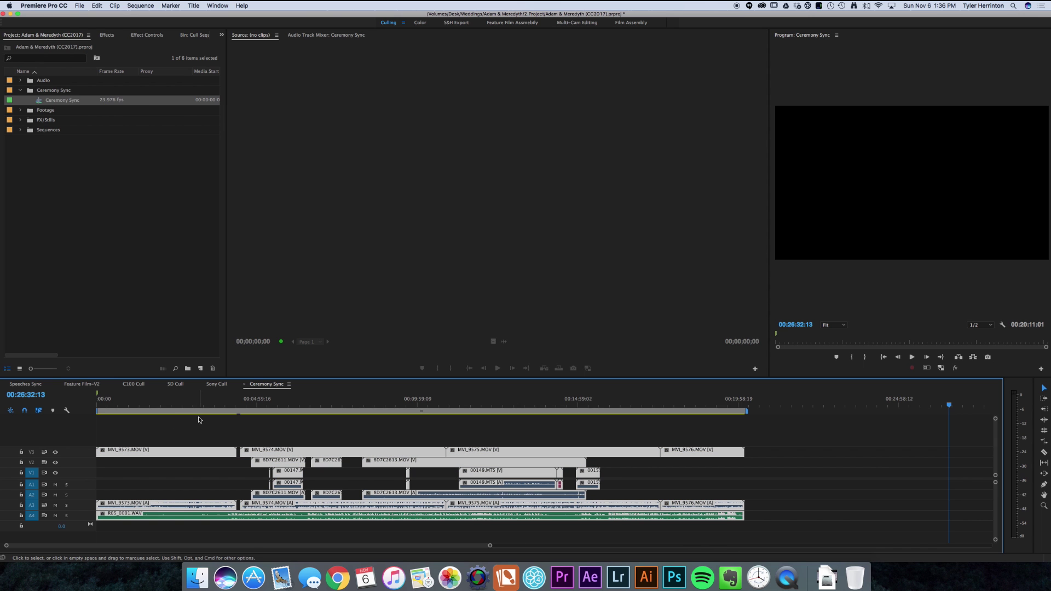
{"action": "right_click", "coordinate": [188, 457]}
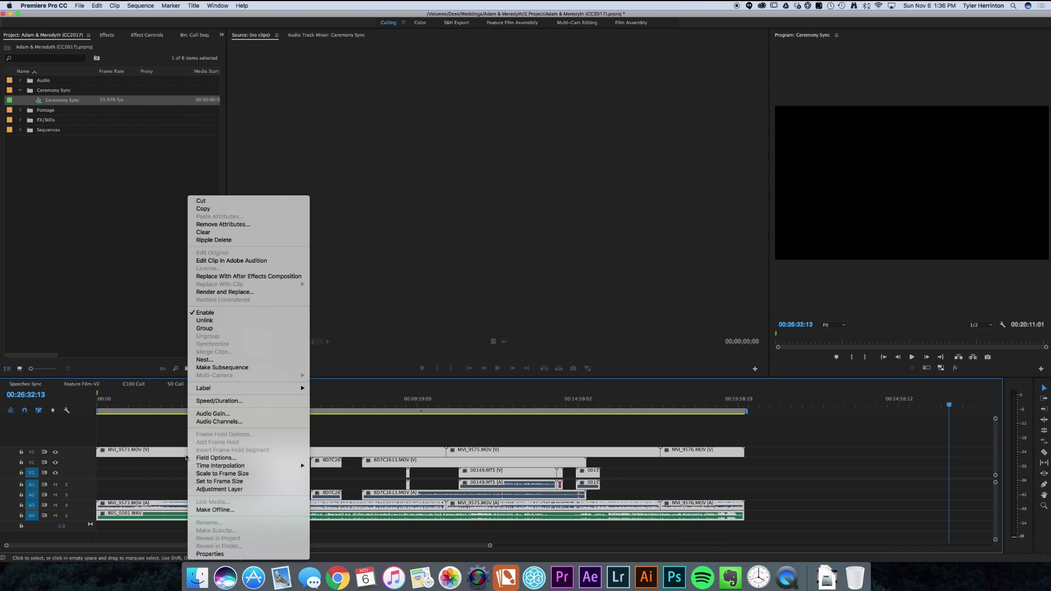
{"action": "left_click", "coordinate": [234, 361]}
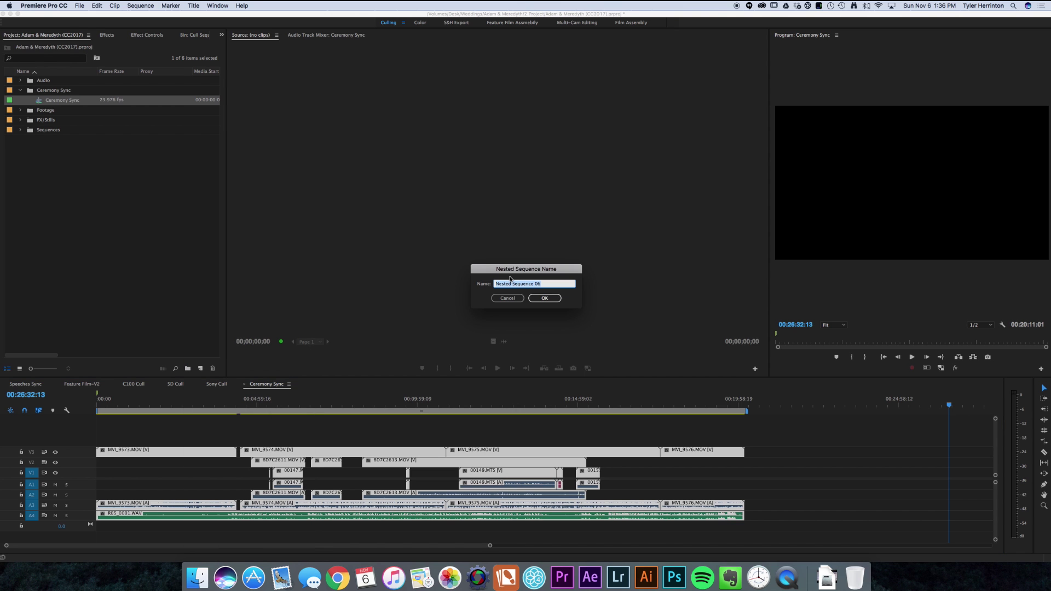
{"action": "type", "text": "Ceremony Nest"}
{"action": "key", "text": "Return"}
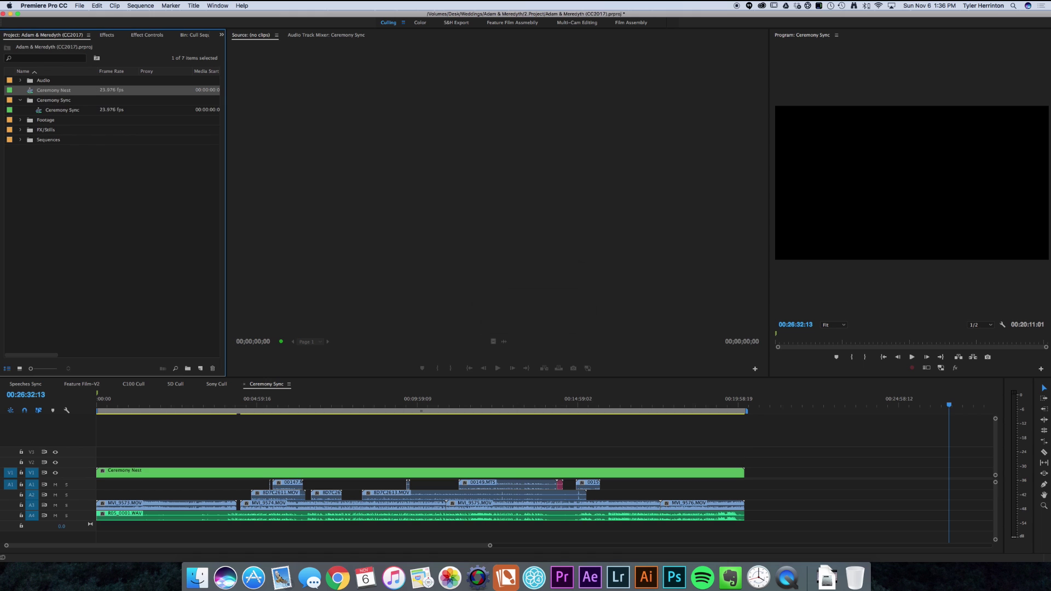
{"action": "left_click", "coordinate": [195, 405]}
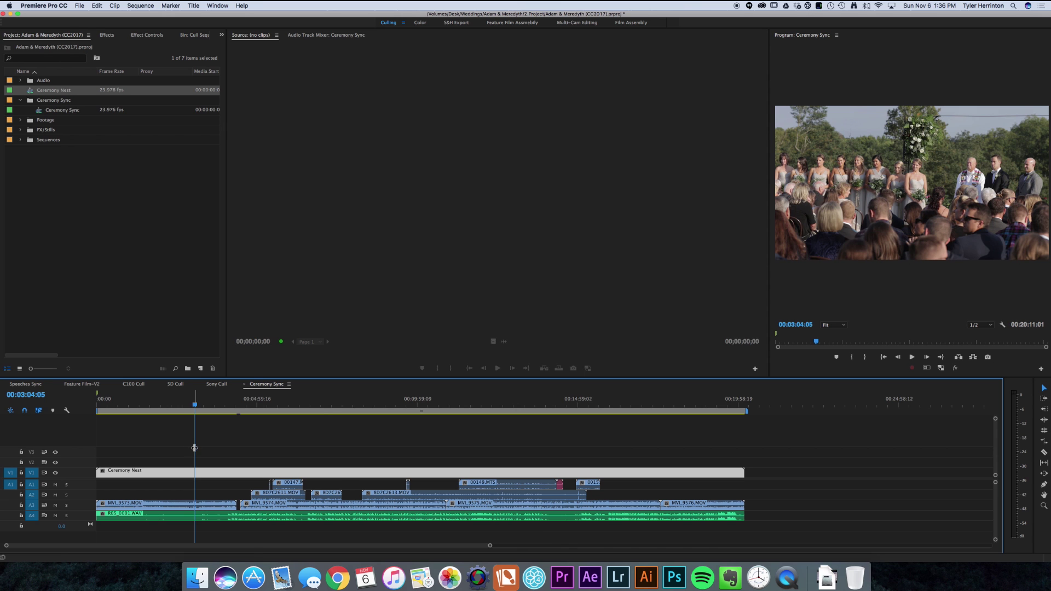
{"action": "right_click", "coordinate": [202, 473]}
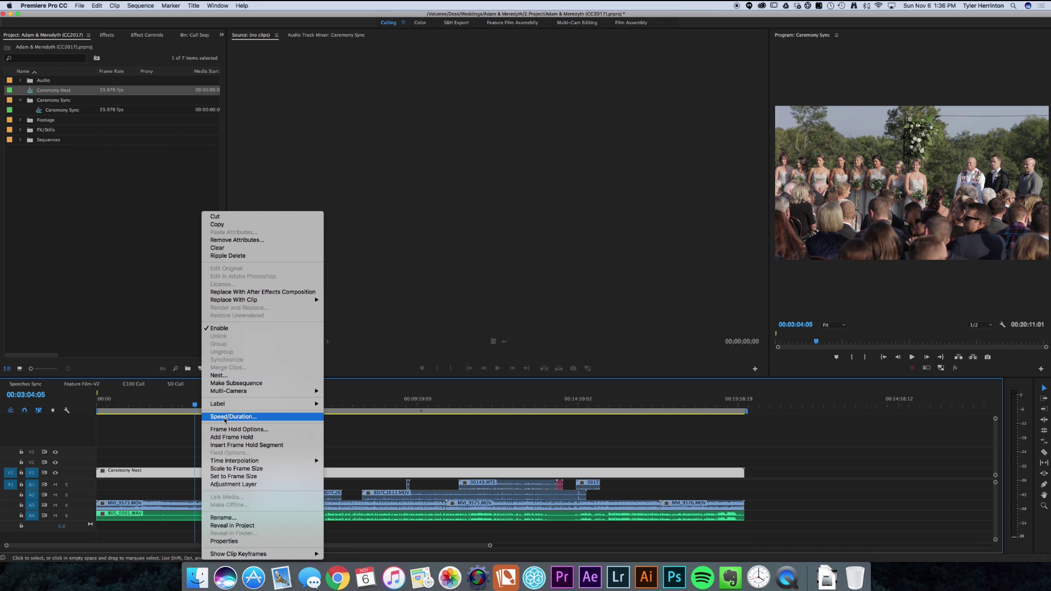
Step: Enable Multi-Camera on the Ceremony Nest clip
{"action": "mouse_move", "coordinate": [235, 393]}
{"action": "left_click", "coordinate": [339, 390]}
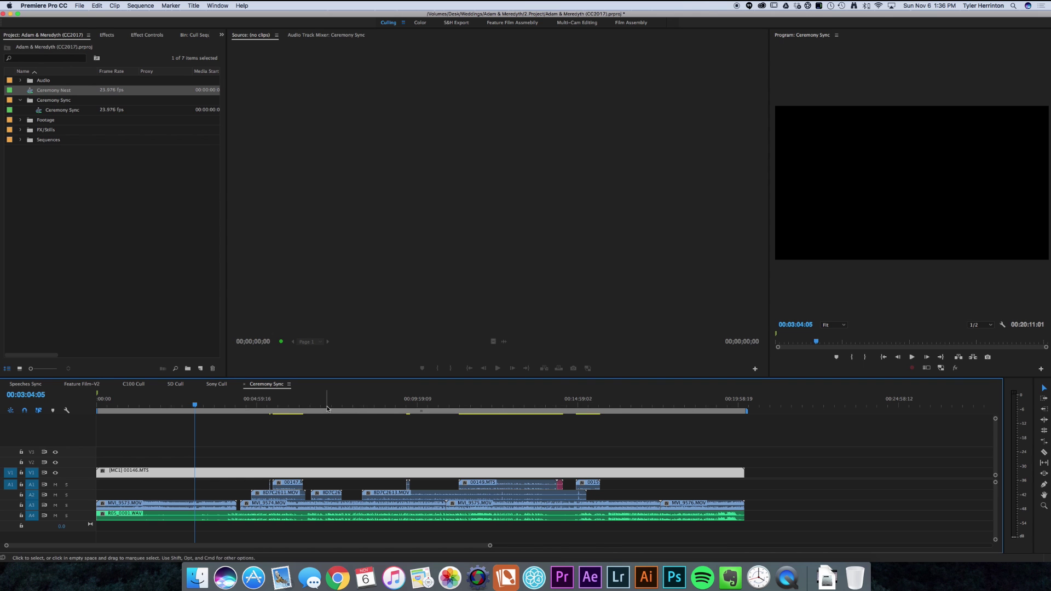
{"action": "left_click", "coordinate": [500, 404]}
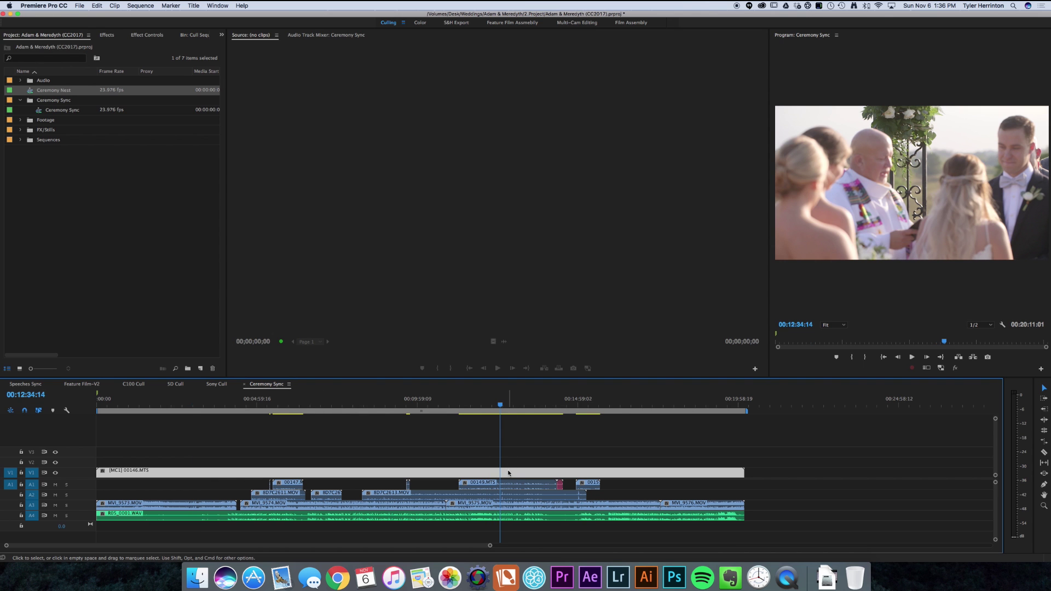
{"action": "left_click", "coordinate": [511, 465]}
{"action": "left_click", "coordinate": [508, 476]}
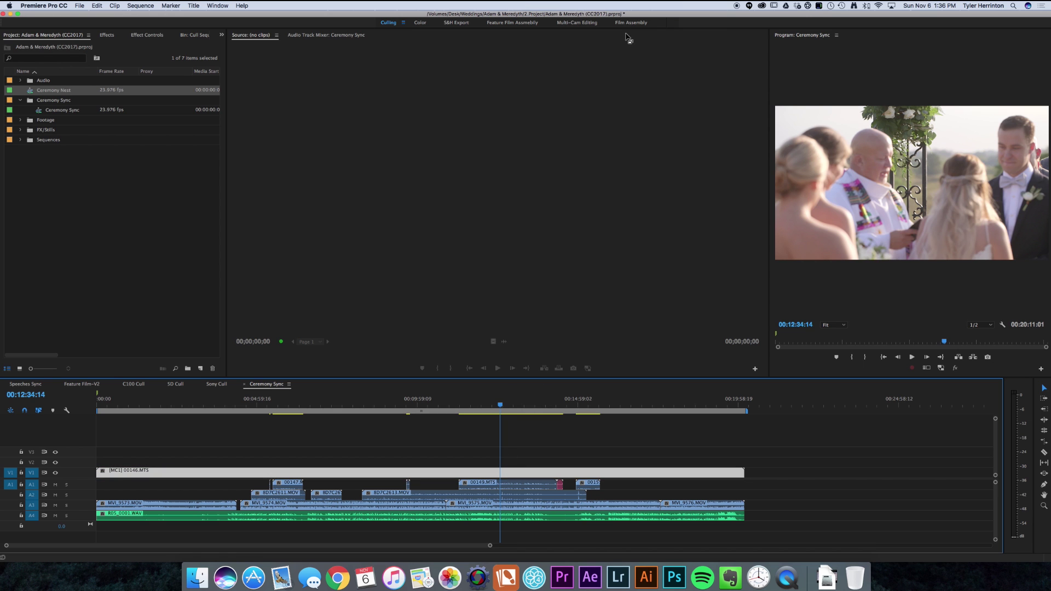
Step: Switch to the Multi-Cam Editing workspace and show all three camera angles
{"action": "left_click", "coordinate": [573, 23]}
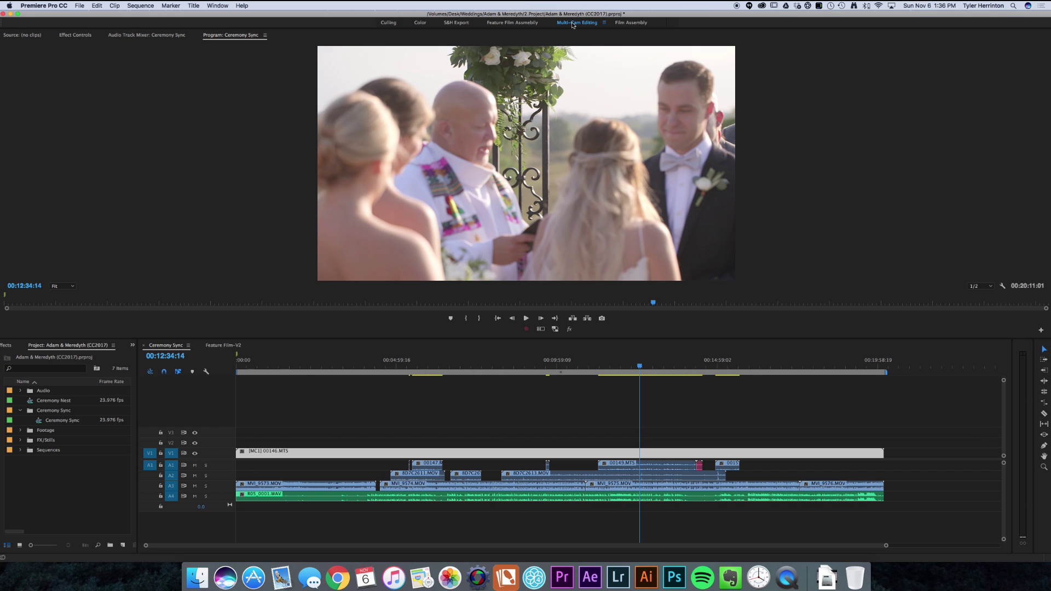
{"action": "left_click", "coordinate": [643, 454]}
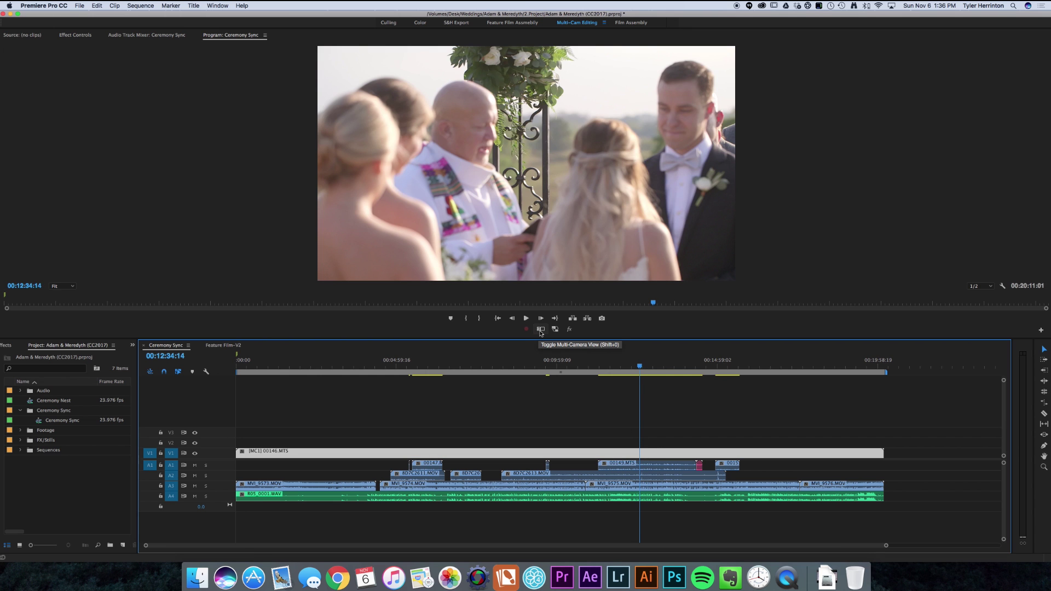
{"action": "left_click", "coordinate": [541, 331]}
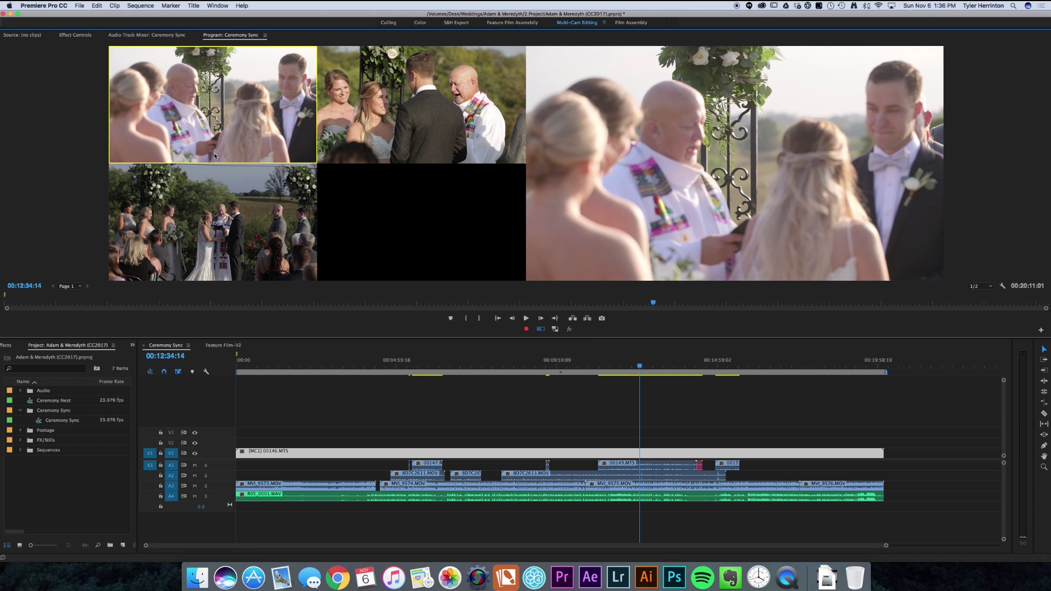
Step: Preview cameras 2, 3 and 1, then park the playhead at 00:11:23:16
{"action": "left_click", "coordinate": [357, 98]}
{"action": "left_click", "coordinate": [259, 195]}
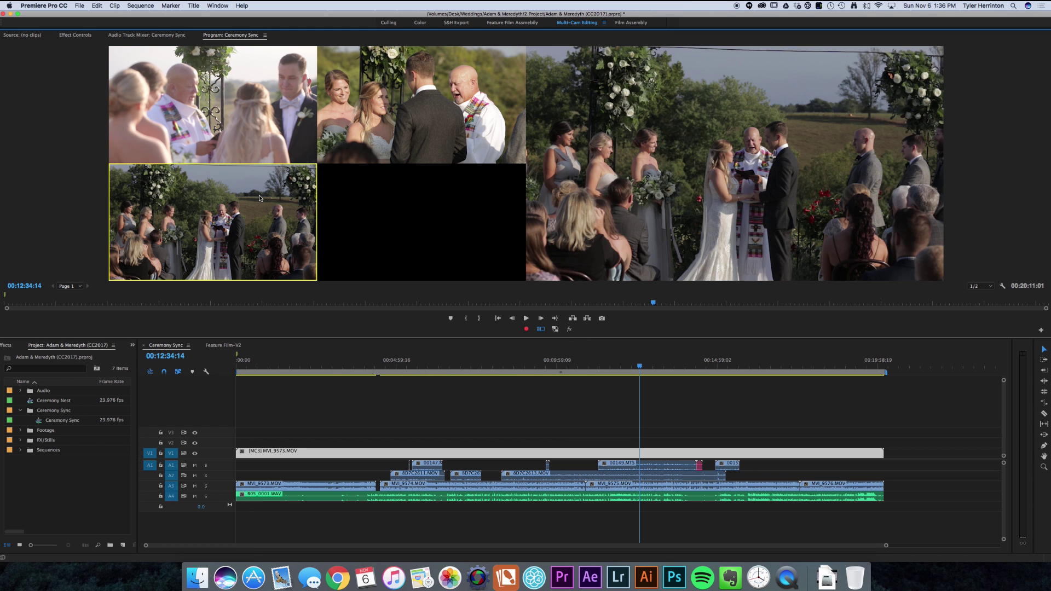
{"action": "left_click", "coordinate": [274, 137]}
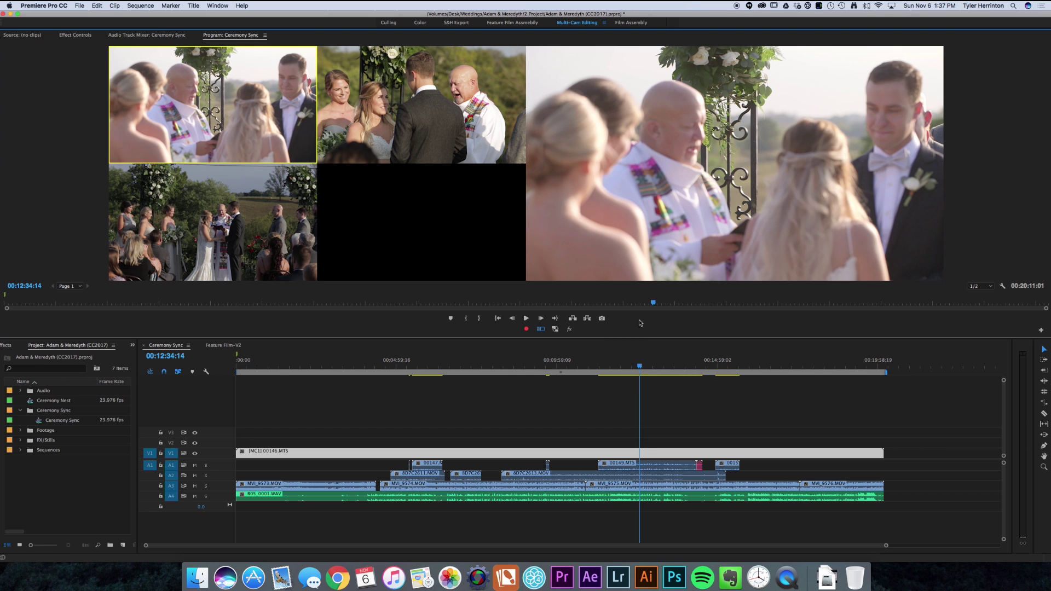
{"action": "left_click", "coordinate": [599, 367]}
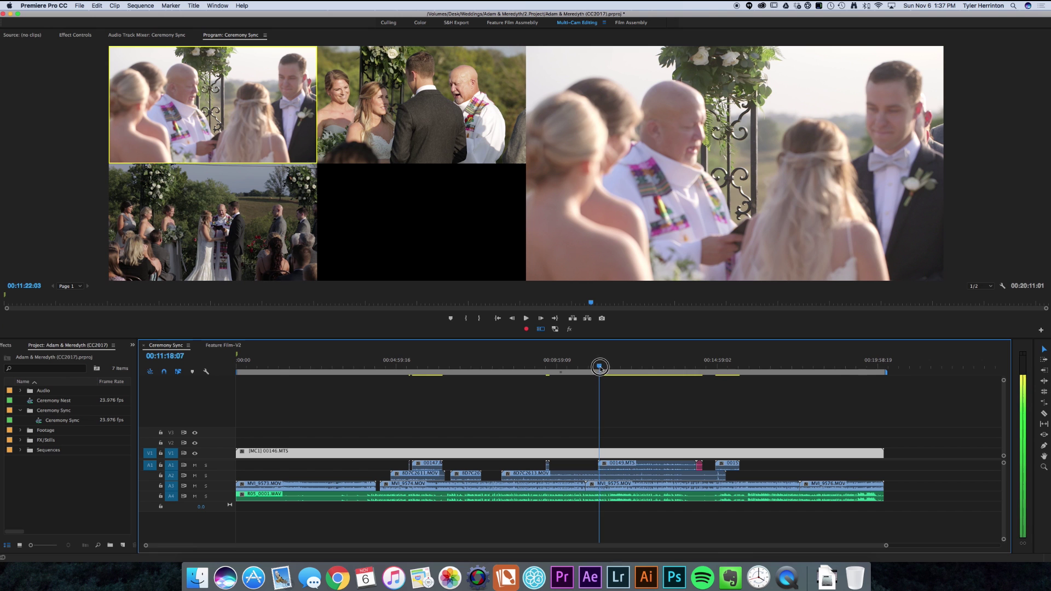
{"action": "left_click_drag", "start_coordinate": [601, 368], "coordinate": [602, 366]}
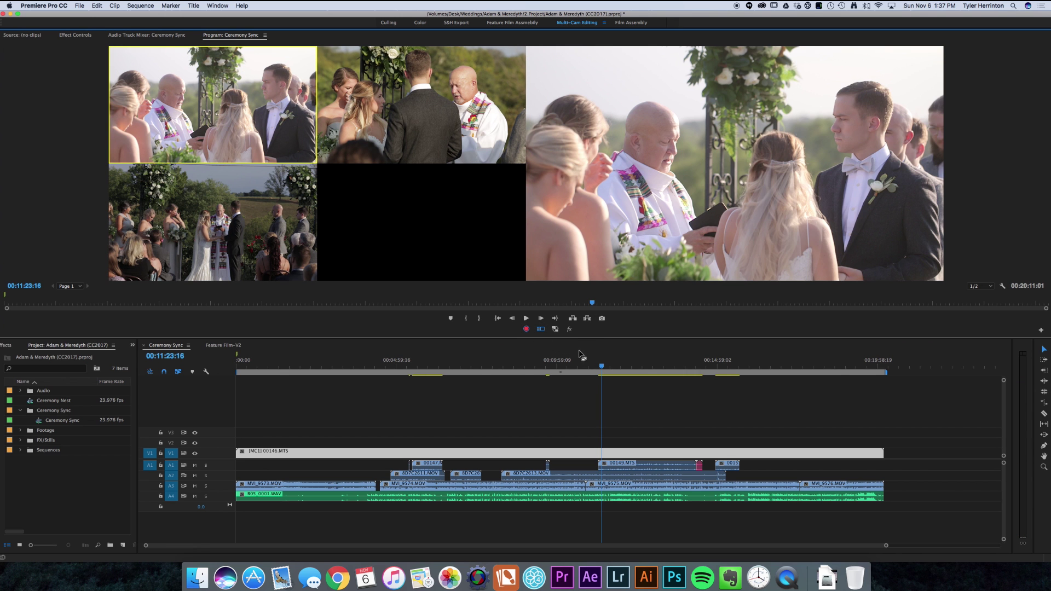
Step: During playback, cut live between cameras 1, 2 and 3, ending on camera 2
{"action": "key", "text": "space"}
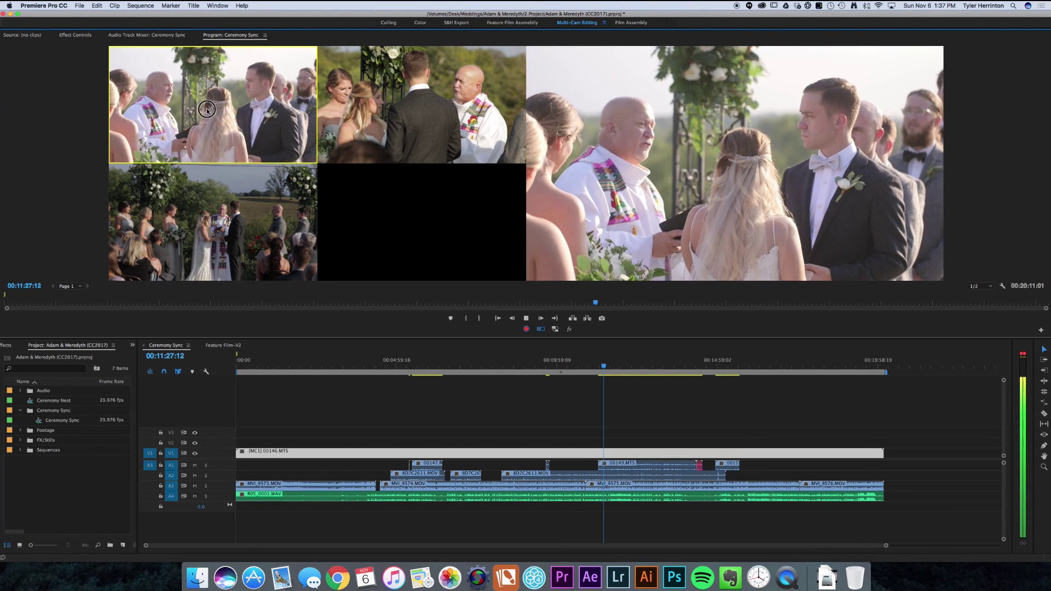
{"action": "left_click", "coordinate": [208, 109]}
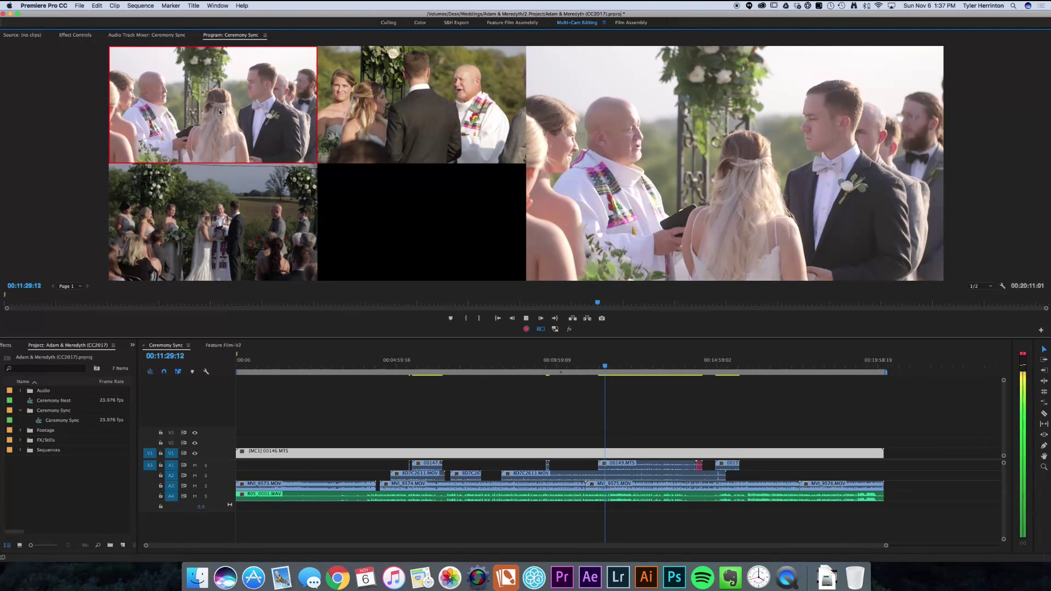
{"action": "left_click", "coordinate": [337, 124]}
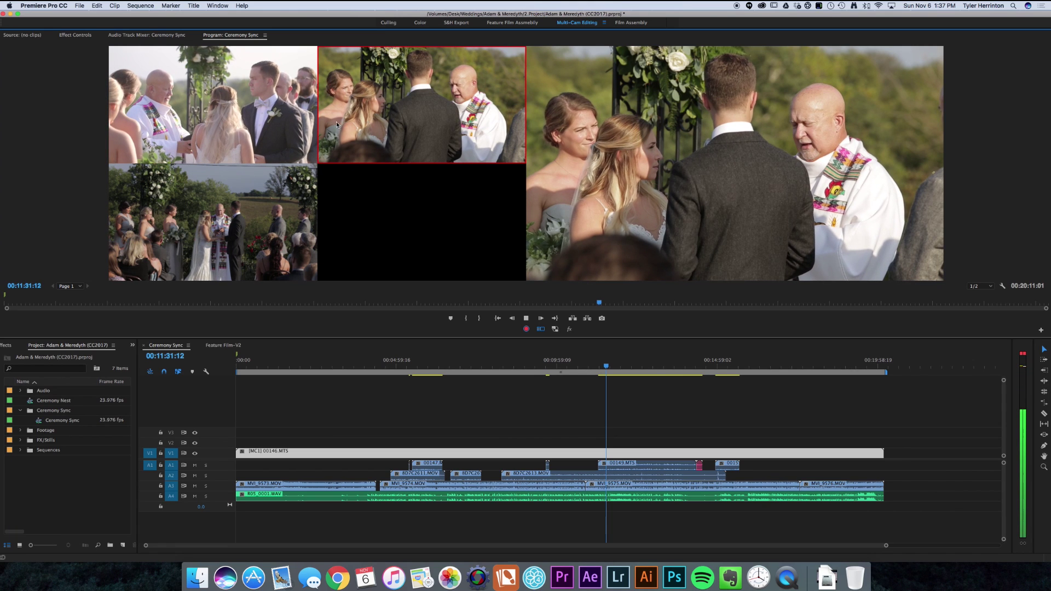
{"action": "left_click", "coordinate": [238, 227]}
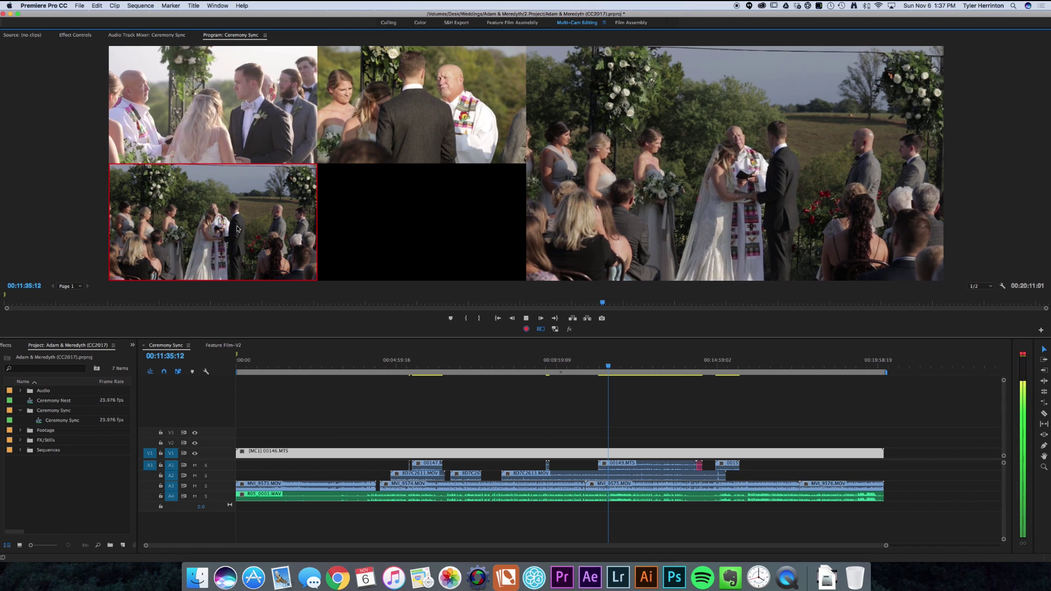
{"action": "key", "text": "1"}
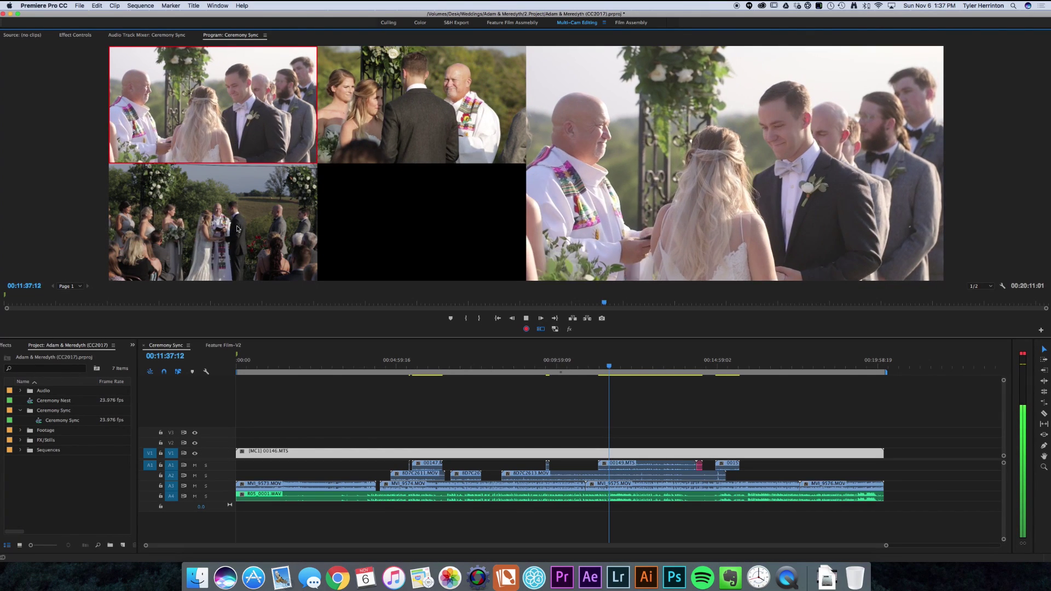
{"action": "key", "text": "2"}
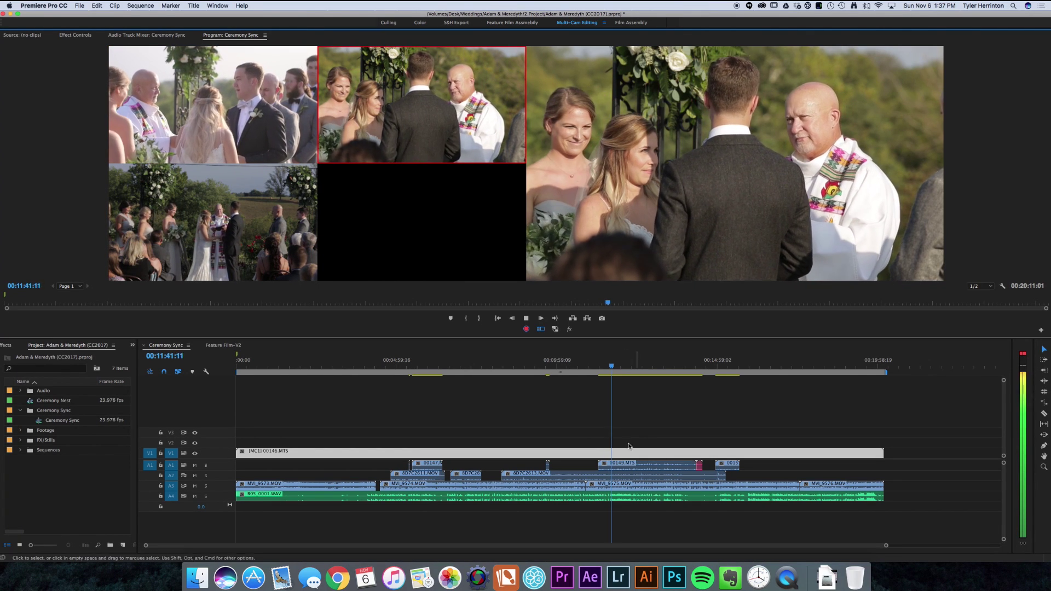
{"action": "key", "text": "space"}
Step: Split the multicam clip near 00:11:27:10 and switch that piece to camera 3's wide shot
{"action": "key", "text": "z"}
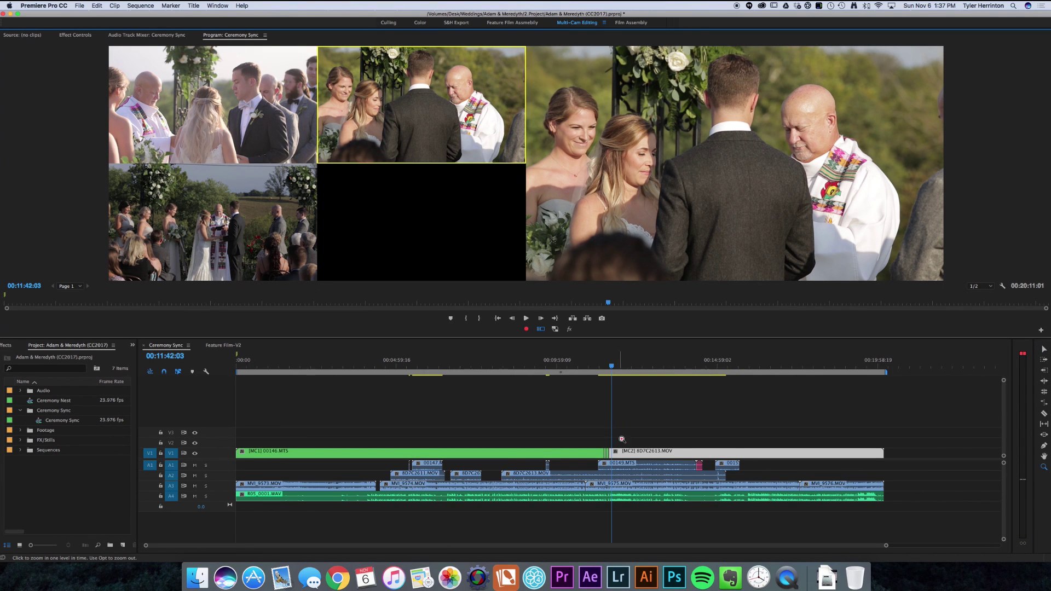
{"action": "left_click_drag", "start_coordinate": [649, 412], "coordinate": [559, 498]}
{"action": "left_click", "coordinate": [613, 361]}
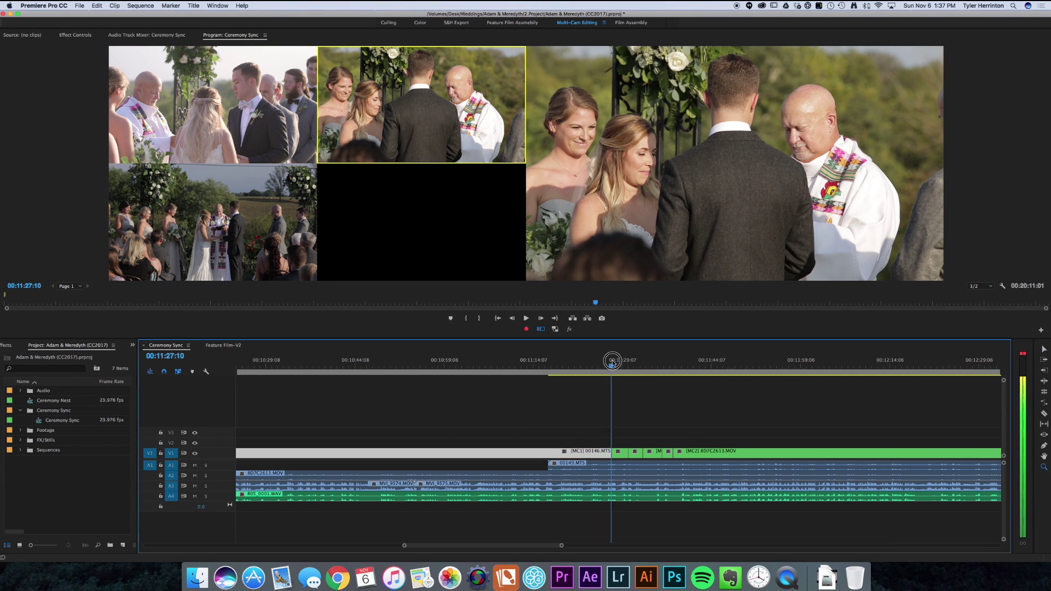
{"action": "left_click_drag", "start_coordinate": [613, 362], "coordinate": [621, 382]}
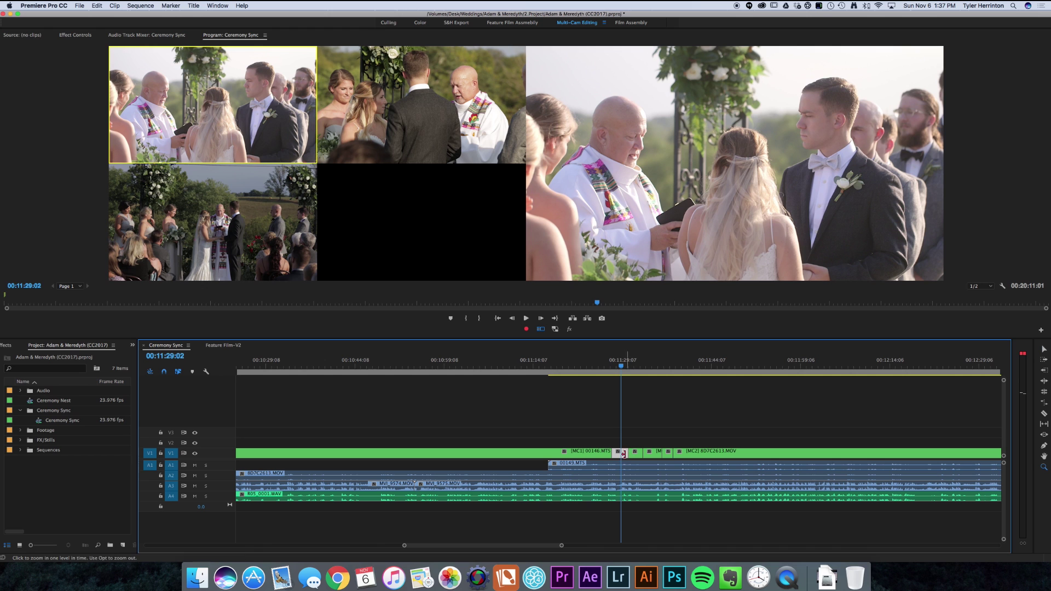
{"action": "key", "text": "c"}
{"action": "key", "text": "v"}
{"action": "left_click", "coordinate": [623, 454]}
{"action": "key", "text": "3"}
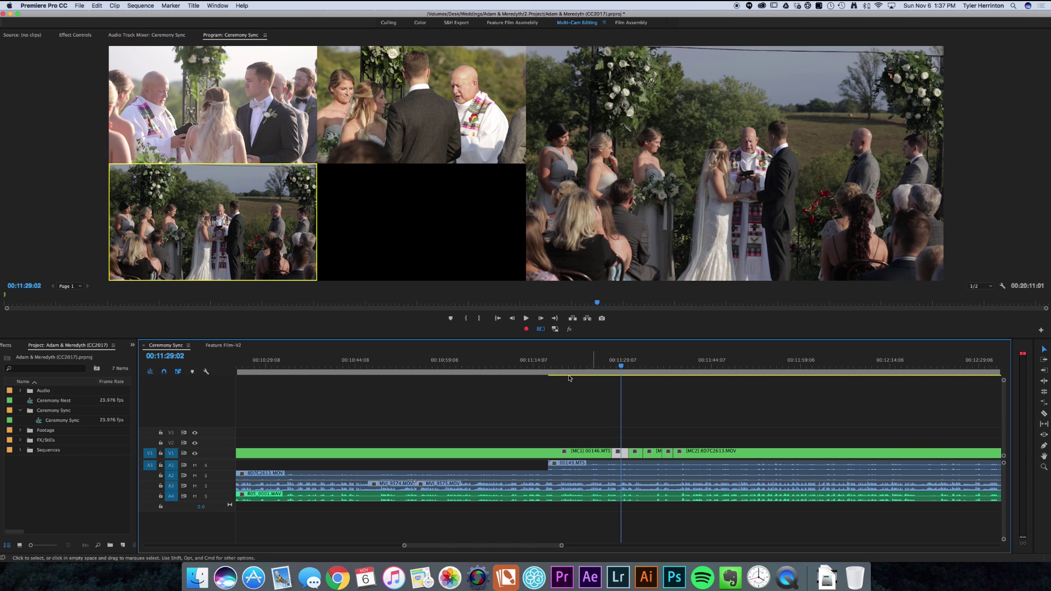
Step: Roll the MC3/MC2 edit point earlier, to just before 00:11:30:01, with the Rolling Edit tool
{"action": "double_click", "coordinate": [172, 450]}
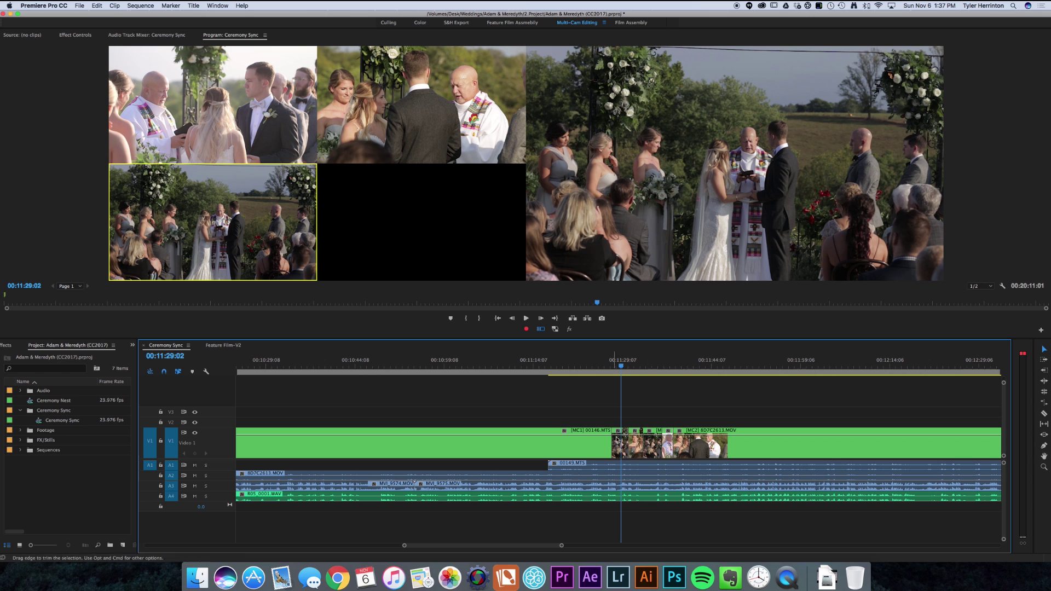
{"action": "left_click", "coordinate": [617, 438]}
{"action": "key", "text": "z"}
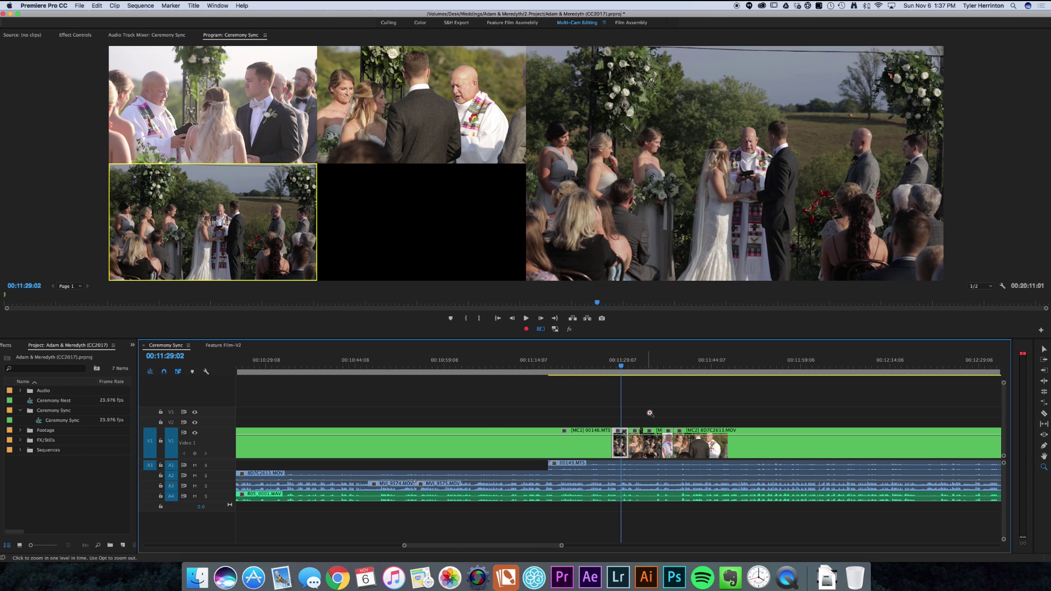
{"action": "left_click_drag", "start_coordinate": [650, 413], "coordinate": [580, 477]}
{"action": "left_click", "coordinate": [672, 366]}
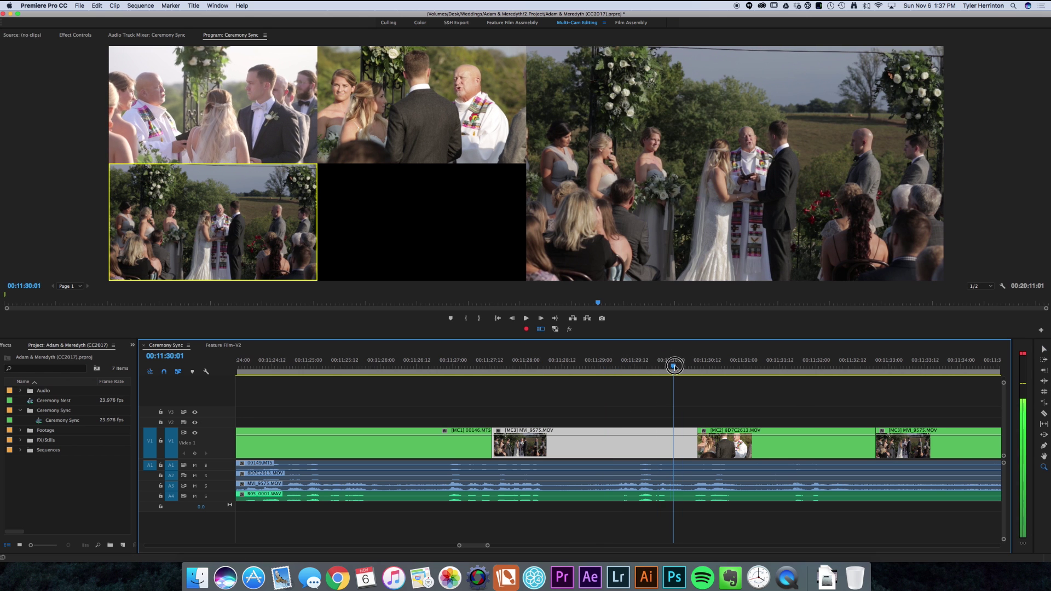
{"action": "key", "text": "Left"}
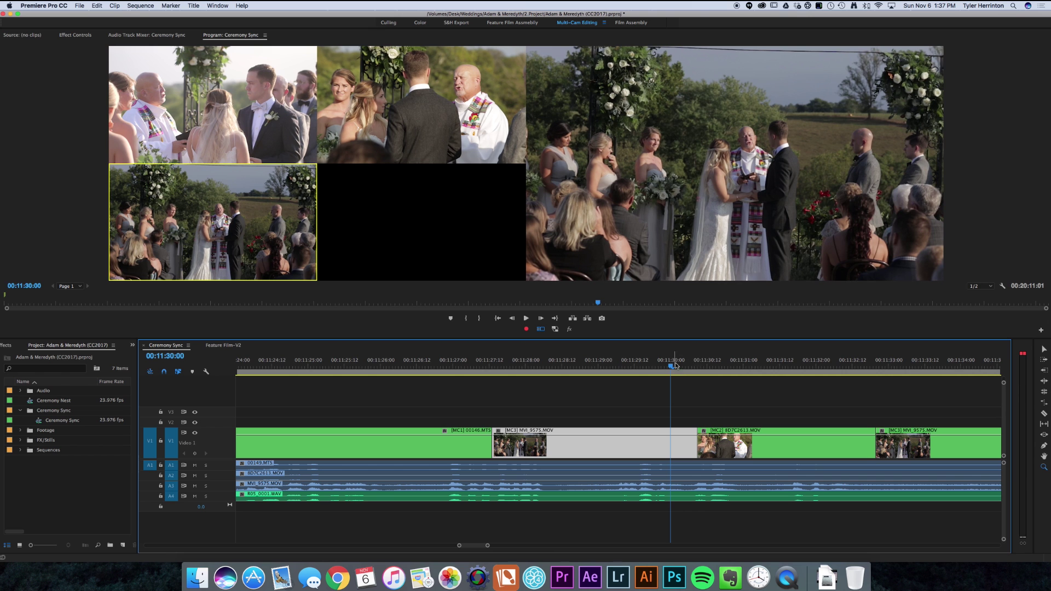
{"action": "key", "text": "n"}
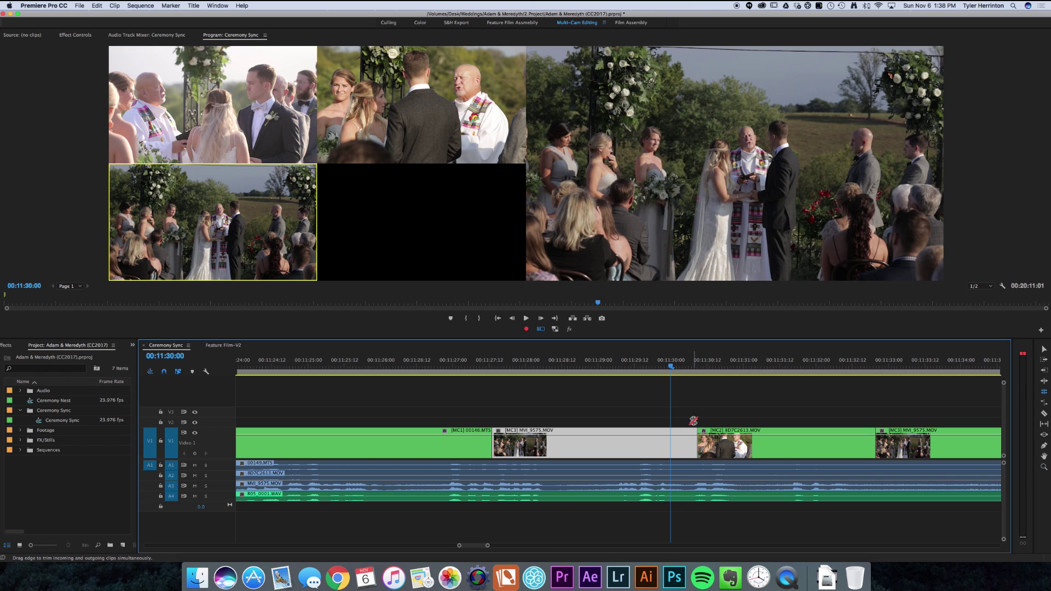
{"action": "left_click_drag", "start_coordinate": [698, 438], "coordinate": [613, 443]}
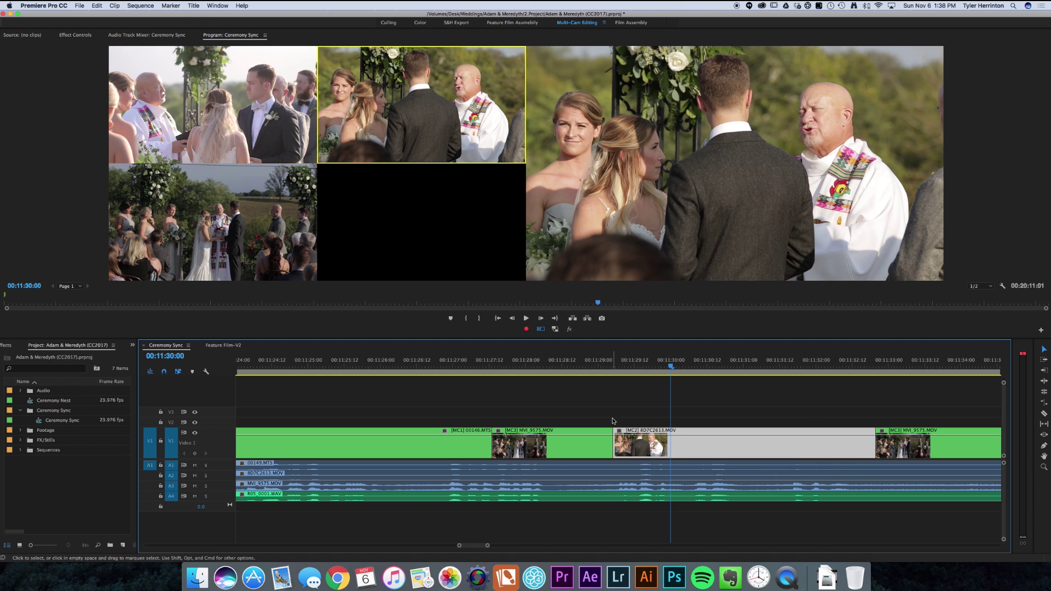
{"action": "key", "text": "v"}
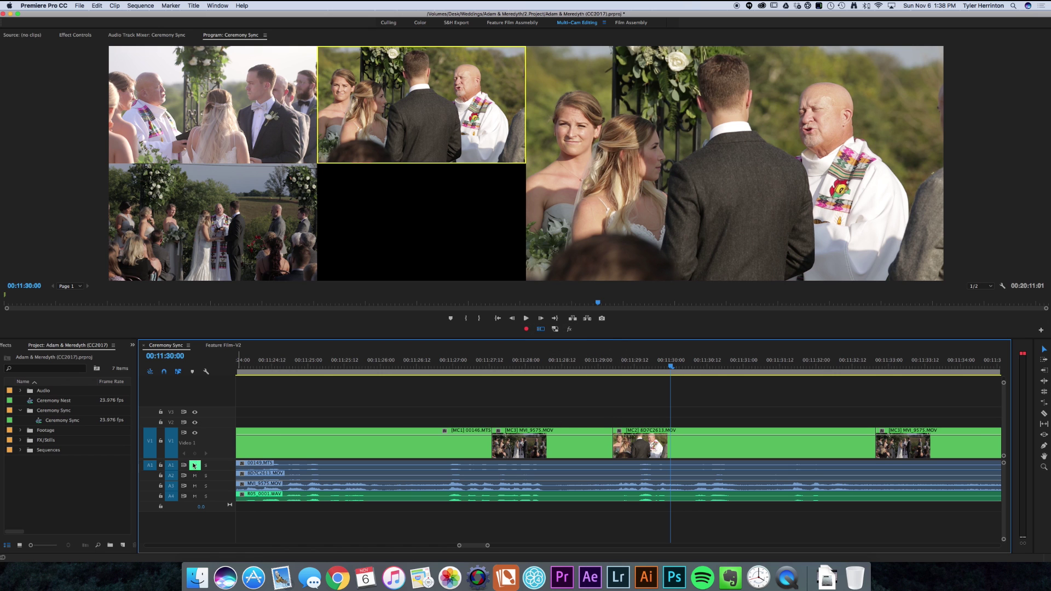
Step: Mute audio tracks A2 and A3 and switch to the Feature Film Assembly workspace
{"action": "left_click_drag", "start_coordinate": [194, 466], "coordinate": [195, 486]}
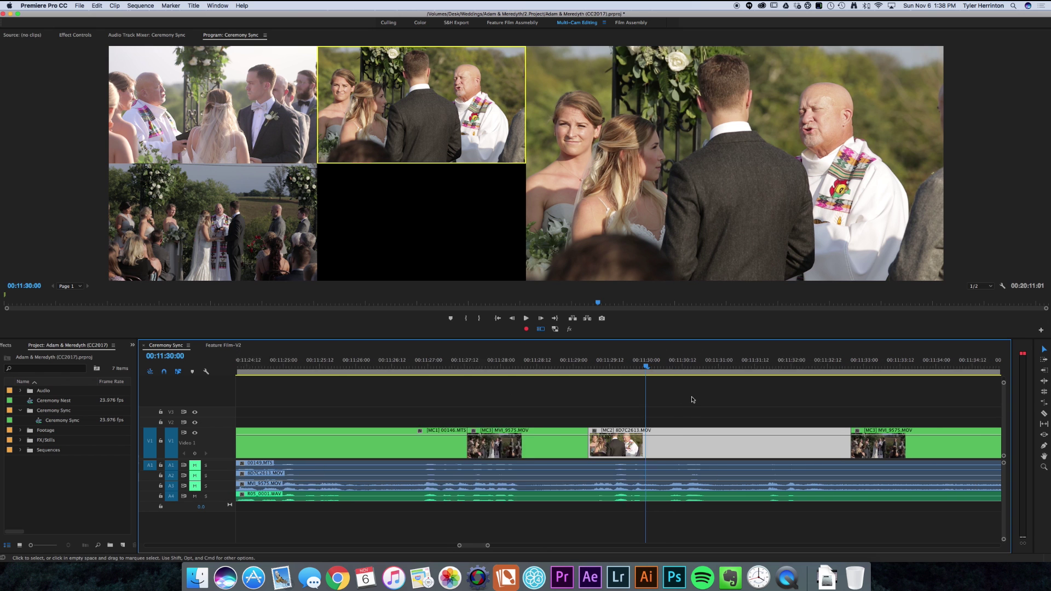
{"action": "scroll", "coordinate": [668, 398], "scroll_direction": "right", "scroll_amount": 5}
{"action": "left_click_drag", "start_coordinate": [606, 366], "coordinate": [618, 374]}
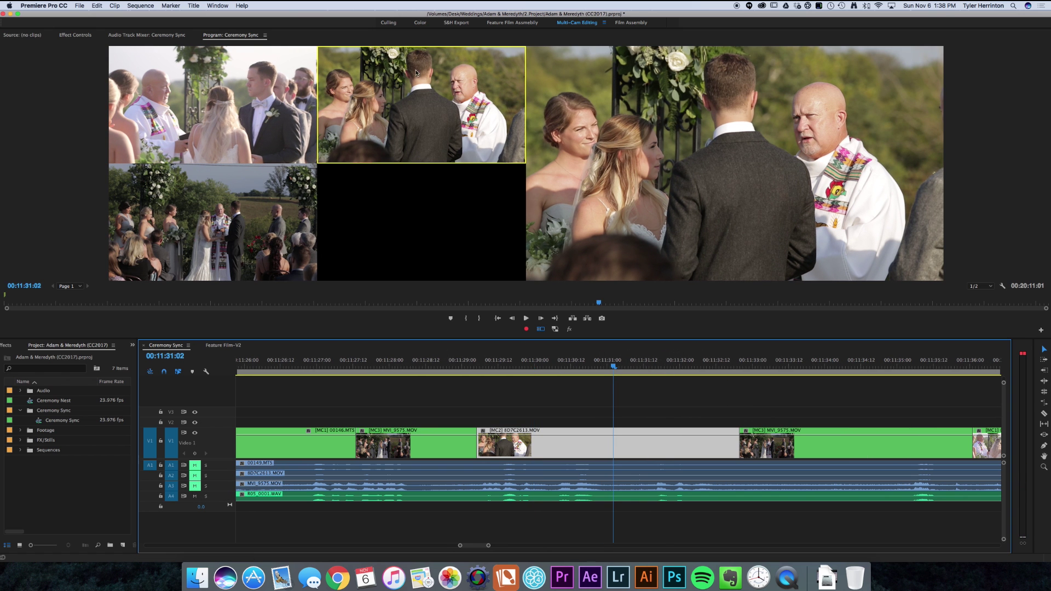
{"action": "left_click", "coordinate": [390, 22]}
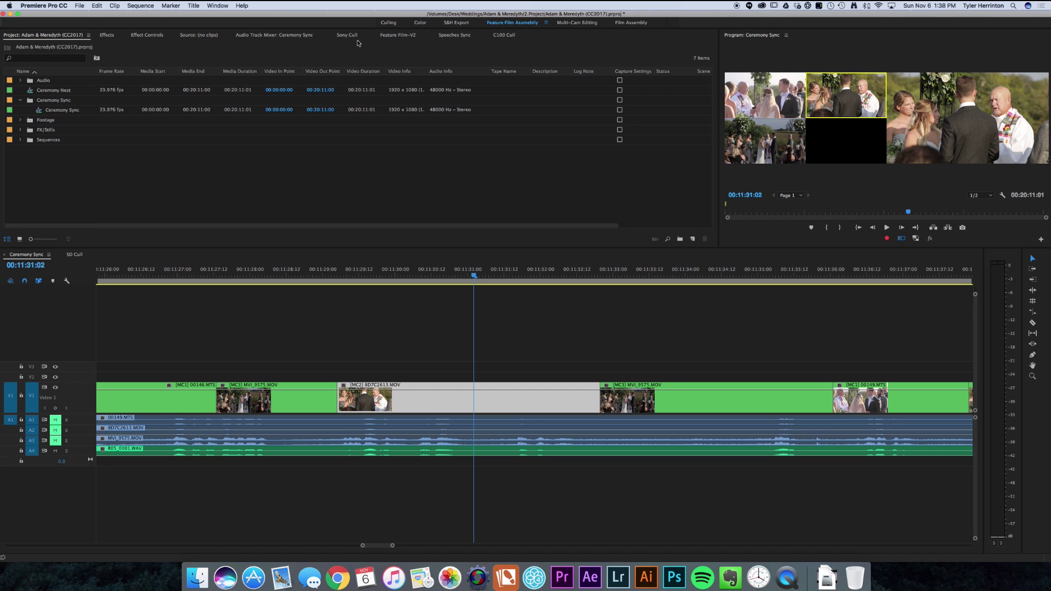
Step: Show Feature Film-V2 in the main timeline with the playhead at 00:07:45:06 on the speech clip
{"action": "left_click_drag", "start_coordinate": [395, 34], "coordinate": [358, 323]}
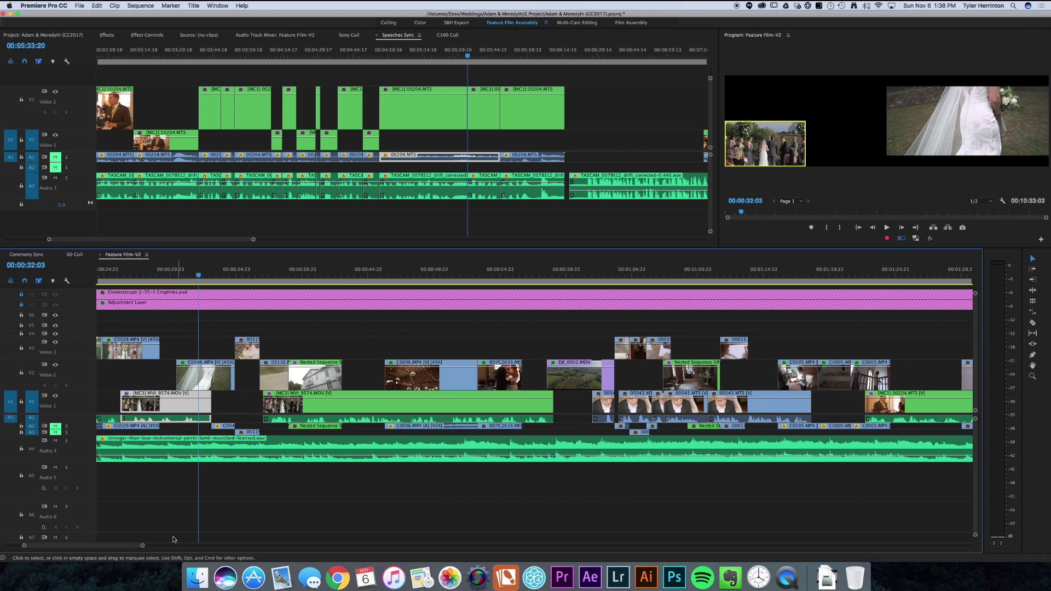
{"action": "left_click_drag", "start_coordinate": [132, 546], "coordinate": [435, 545]}
{"action": "left_click", "coordinate": [395, 274]}
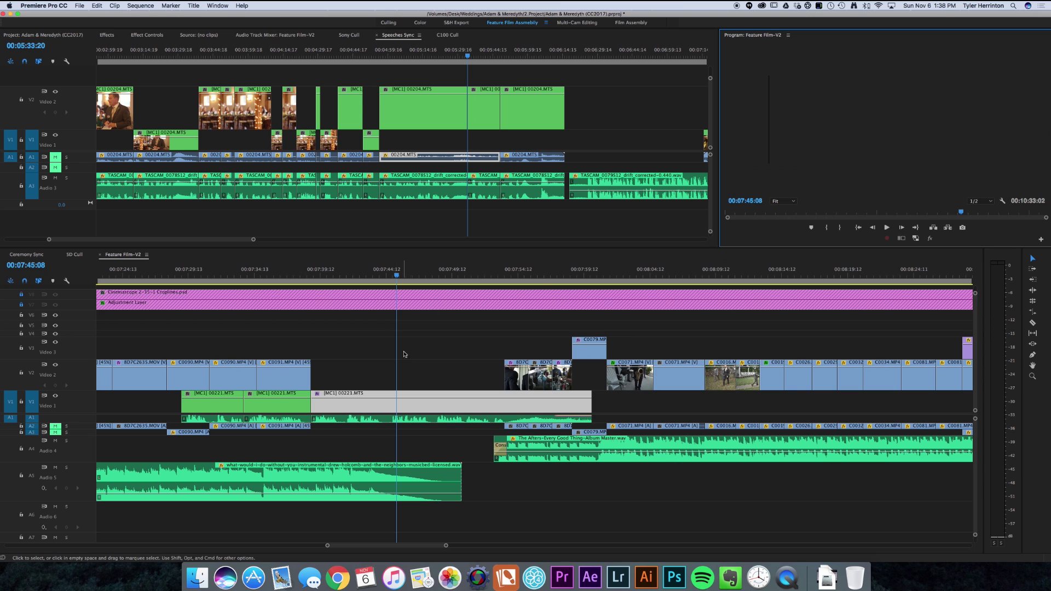
{"action": "left_click", "coordinate": [396, 275]}
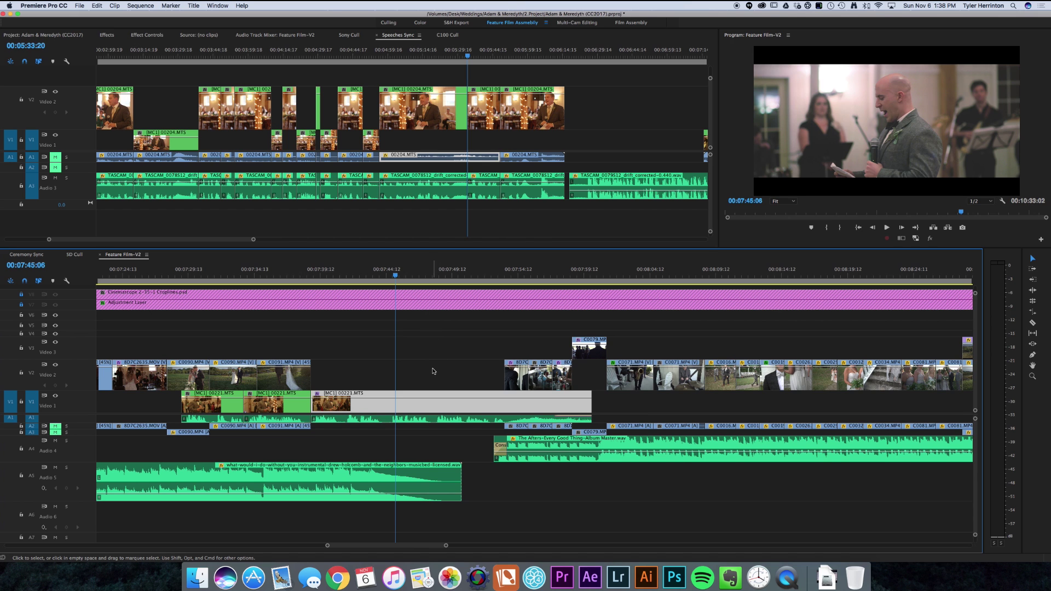
Step: Compare the speech clip's MC1 and MC2 angles, leaving it on the MC1 speaker angle
{"action": "key", "text": "2"}
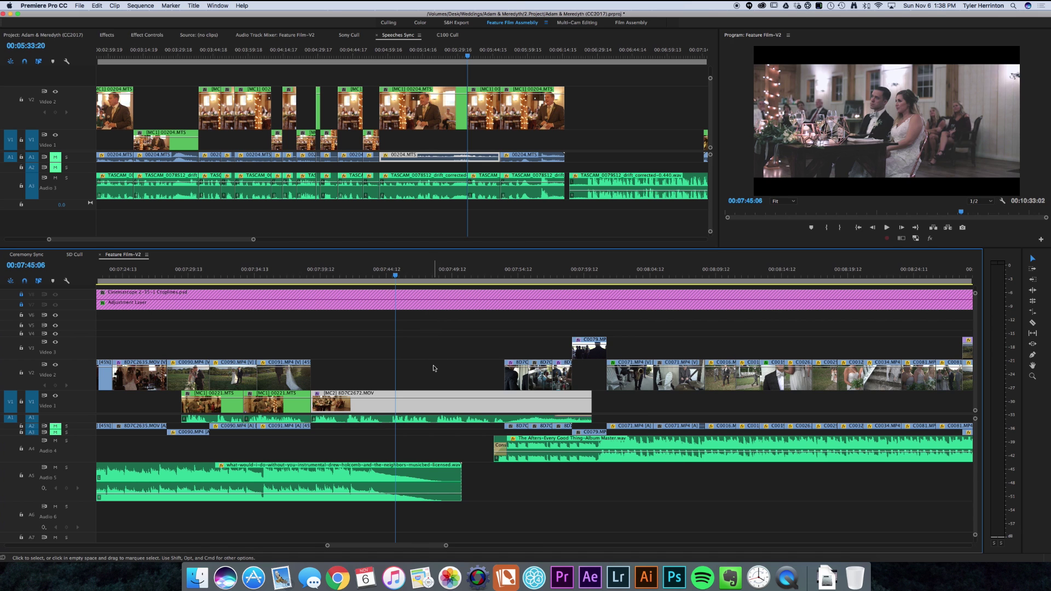
{"action": "key", "text": "1"}
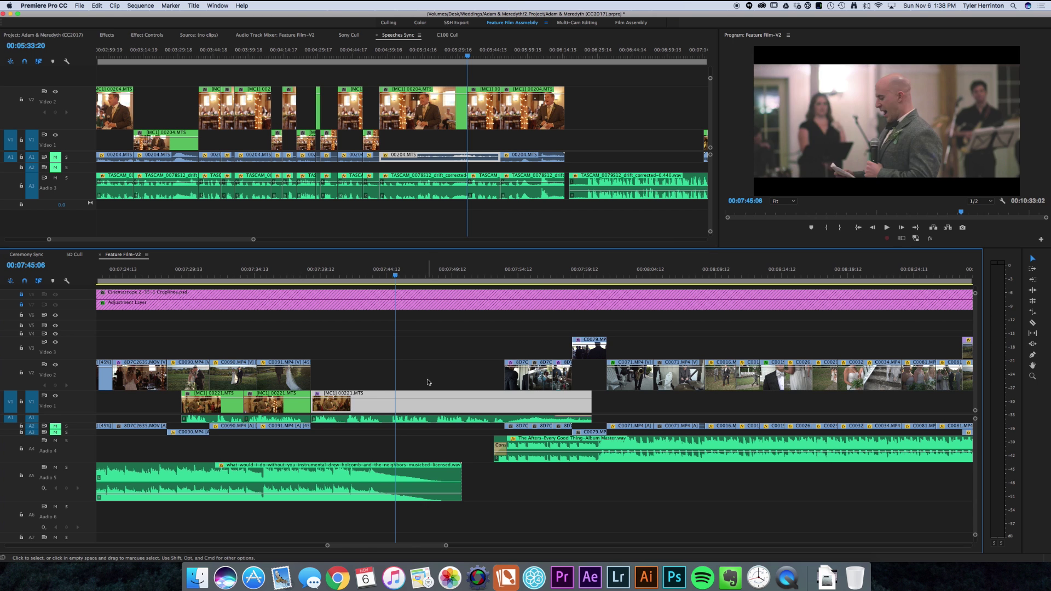
{"action": "key", "text": "2"}
{"action": "key", "text": "1"}
{"action": "key", "text": "2"}
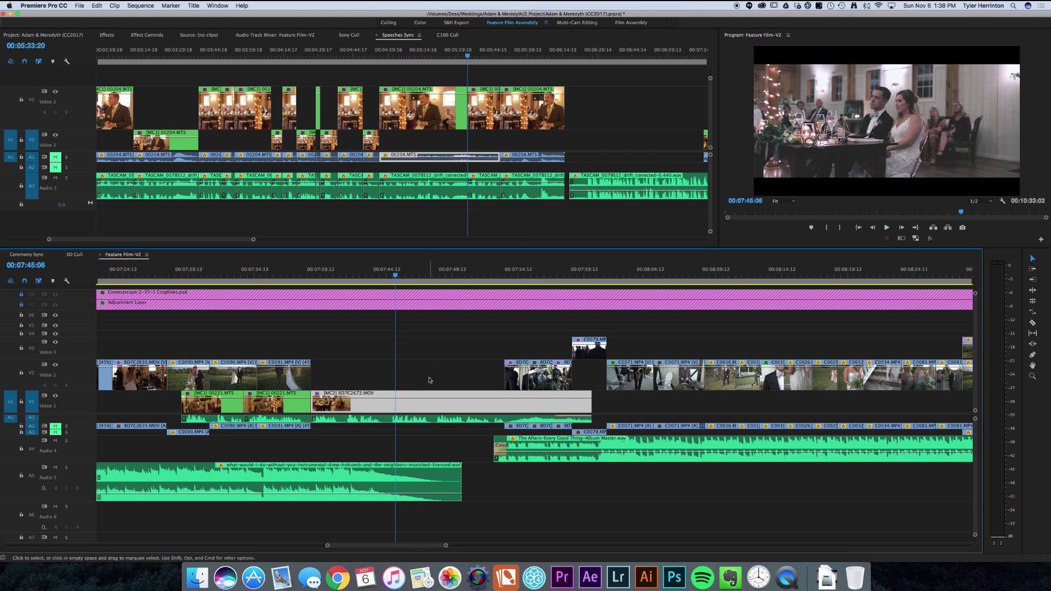
{"action": "key", "text": "1"}
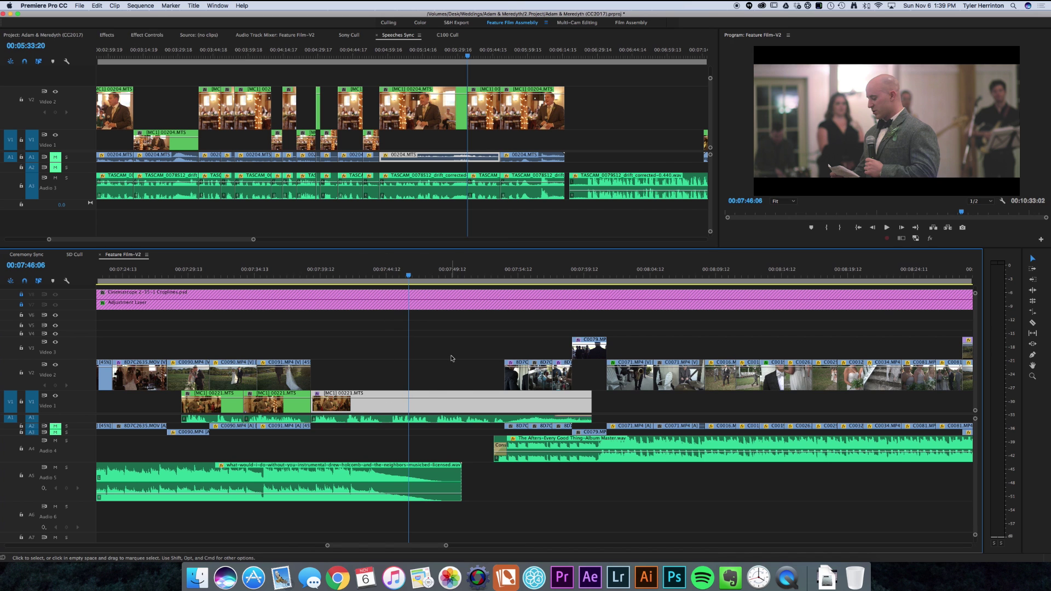
Step: Split the speech clip near 00:07:46 for a short MC2 cutaway of the couple, reviewing it in playback
{"action": "key", "text": "c"}
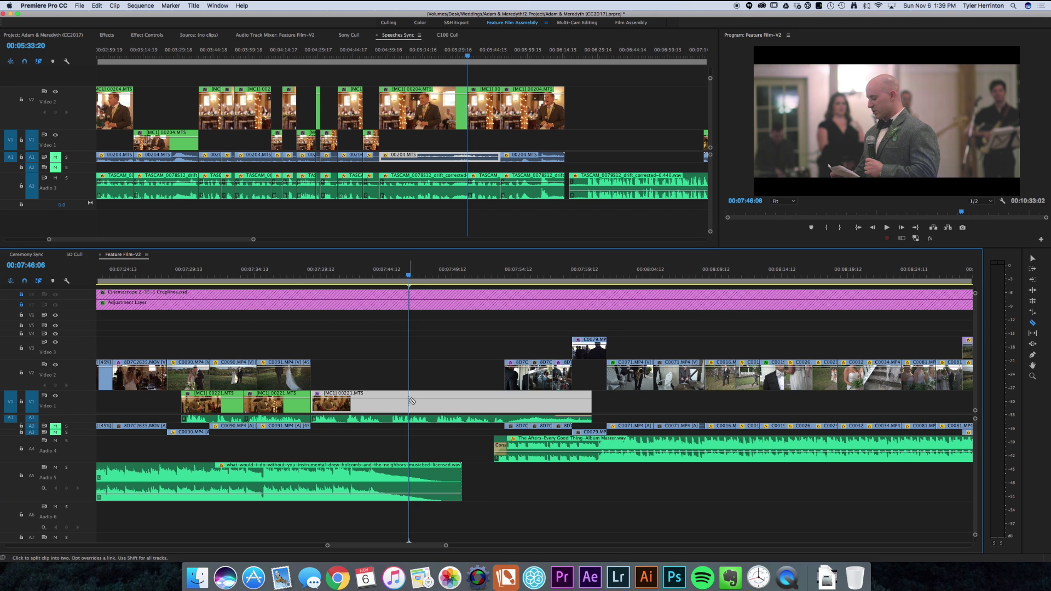
{"action": "left_click", "coordinate": [410, 401]}
{"action": "key", "text": "v"}
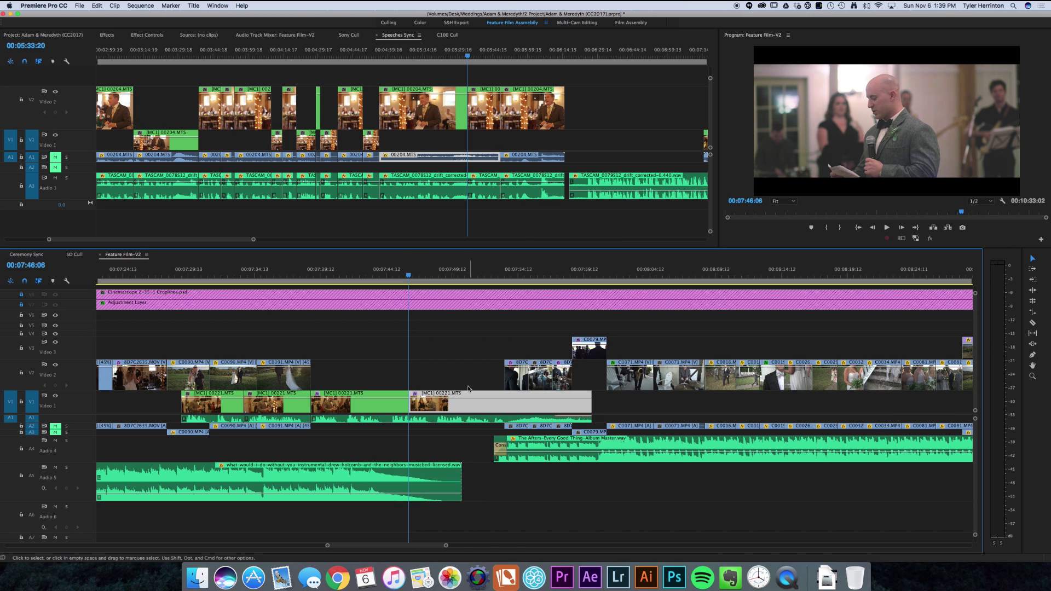
{"action": "key", "text": "2"}
{"action": "key", "text": "shift+k"}
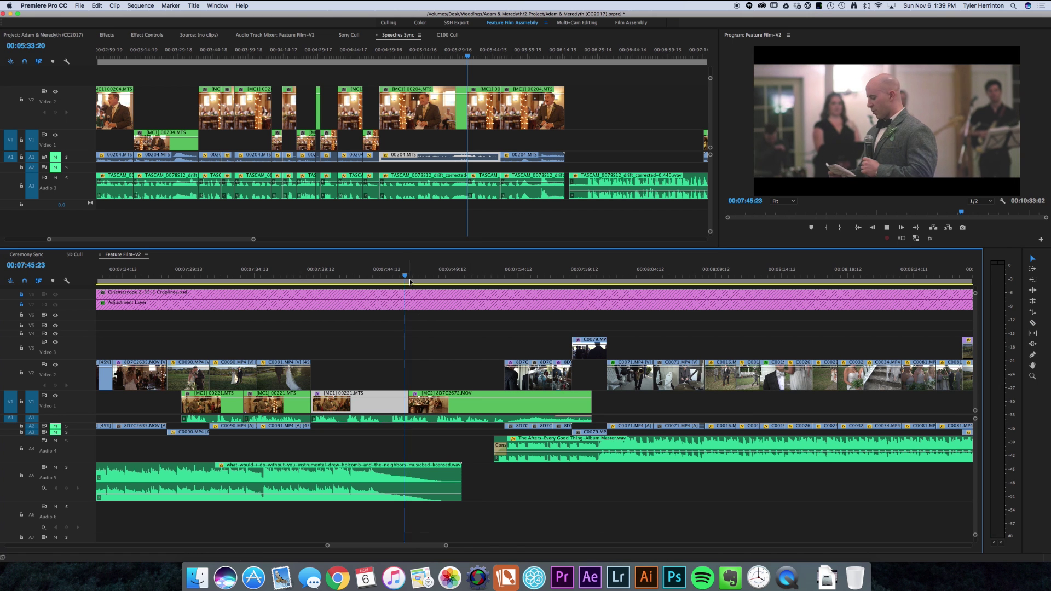
{"action": "key", "text": "1"}
{"action": "key", "text": "space"}
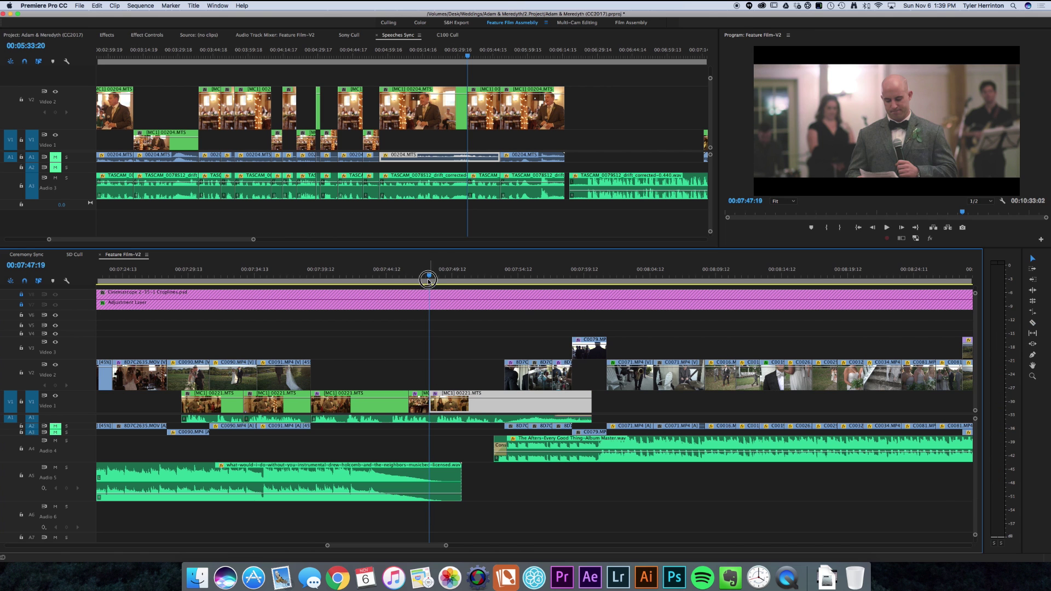
{"action": "key", "text": "shift+k"}
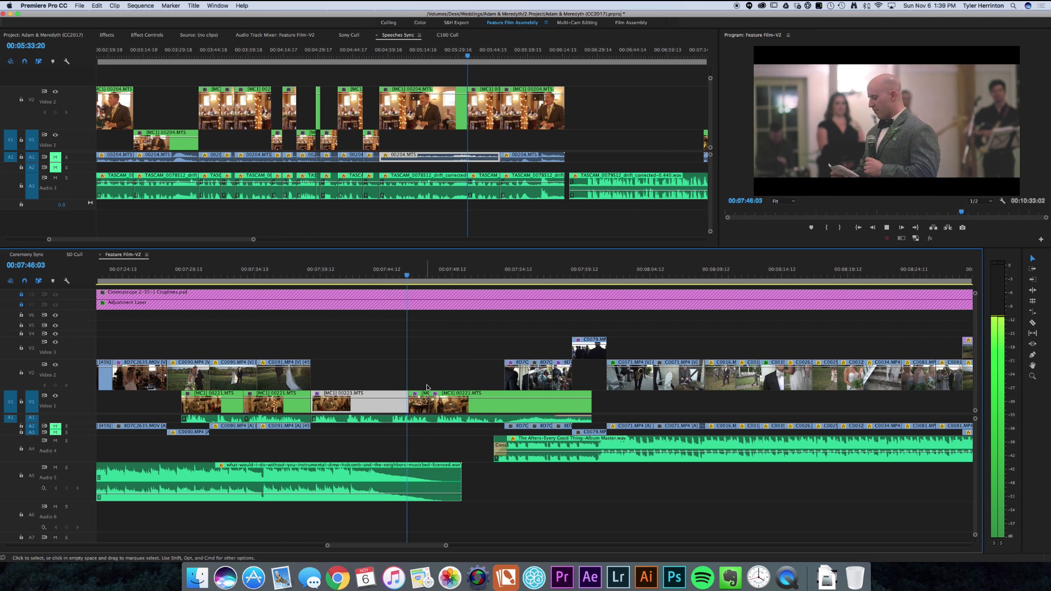
{"action": "key", "text": "2"}
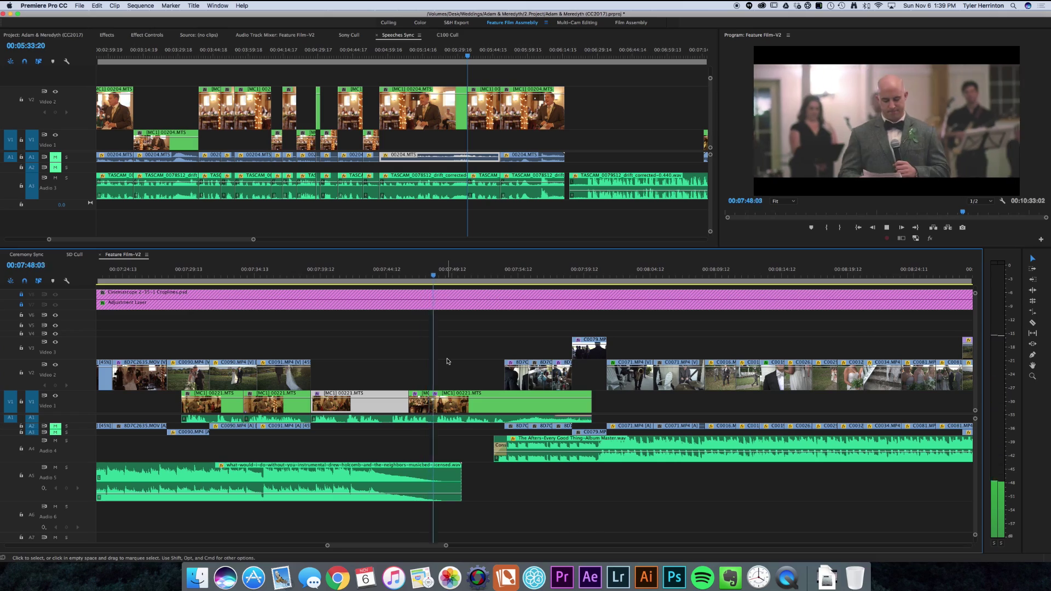